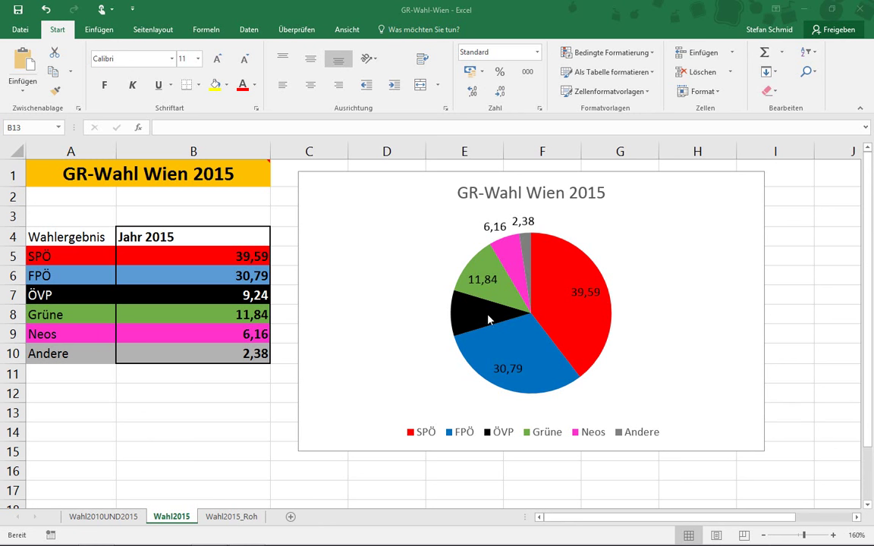
# - Review the results table A1:B10, its party names and vote shares, and the pie chart
pyautogui.moveTo(65, 173); pyautogui.dragTo(129, 355)
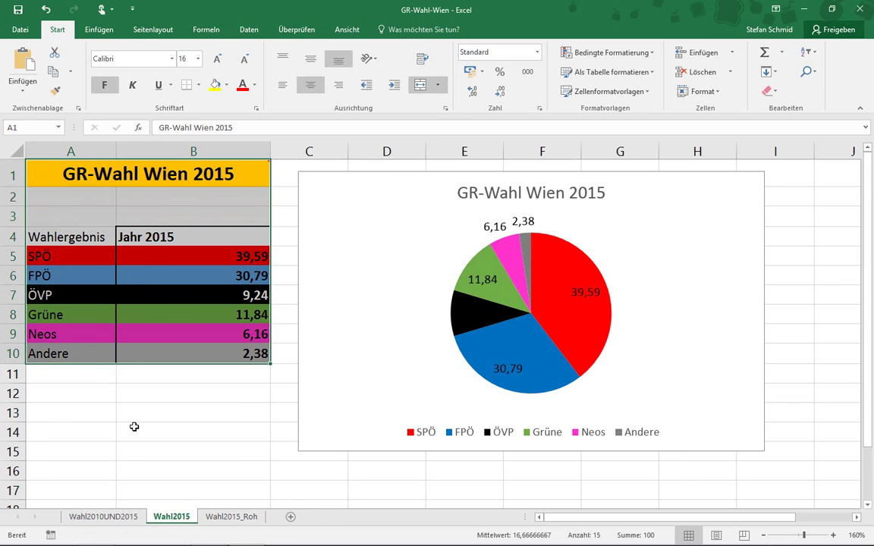
pyautogui.click(133, 427)
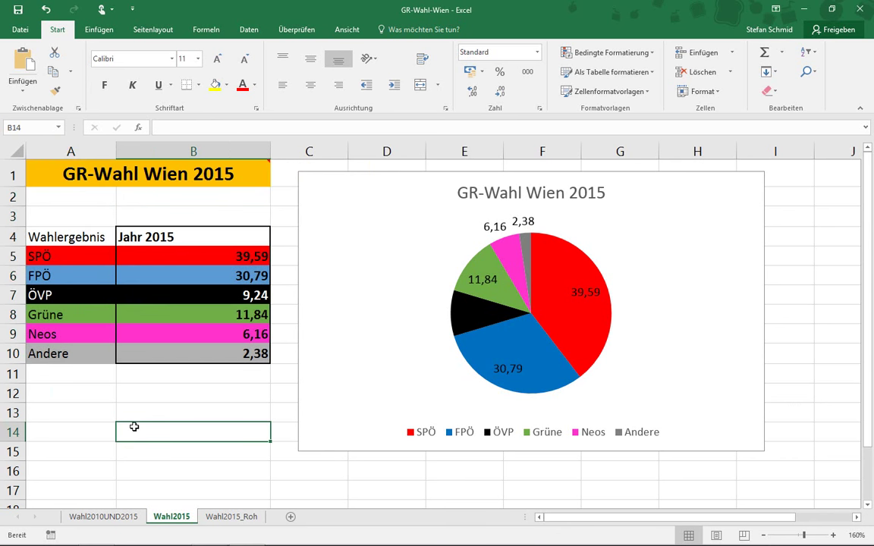
pyautogui.moveTo(80, 257); pyautogui.dragTo(73, 353)
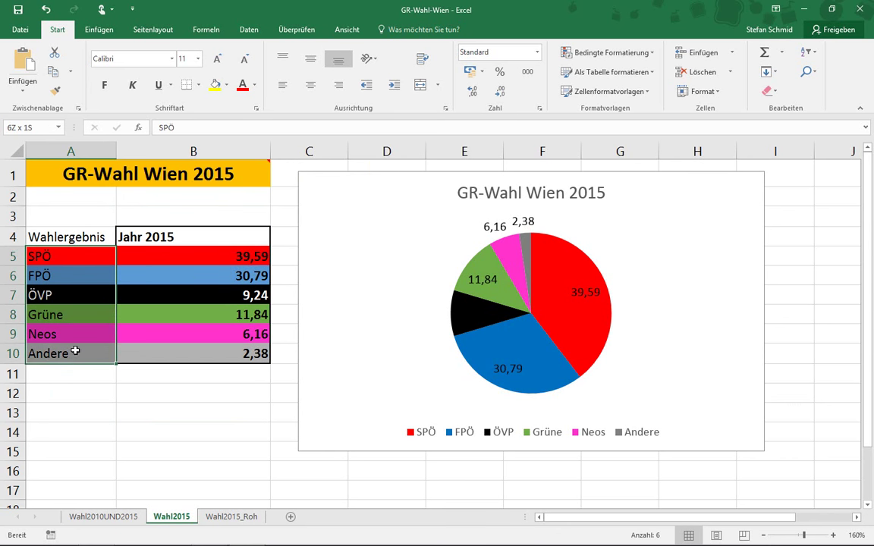
pyautogui.click(150, 390)
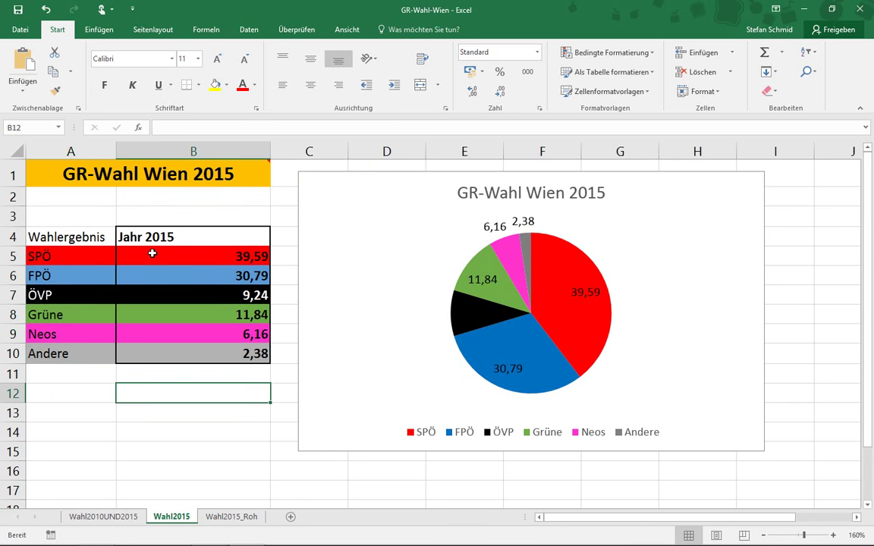
pyautogui.moveTo(152, 255); pyautogui.dragTo(147, 357)
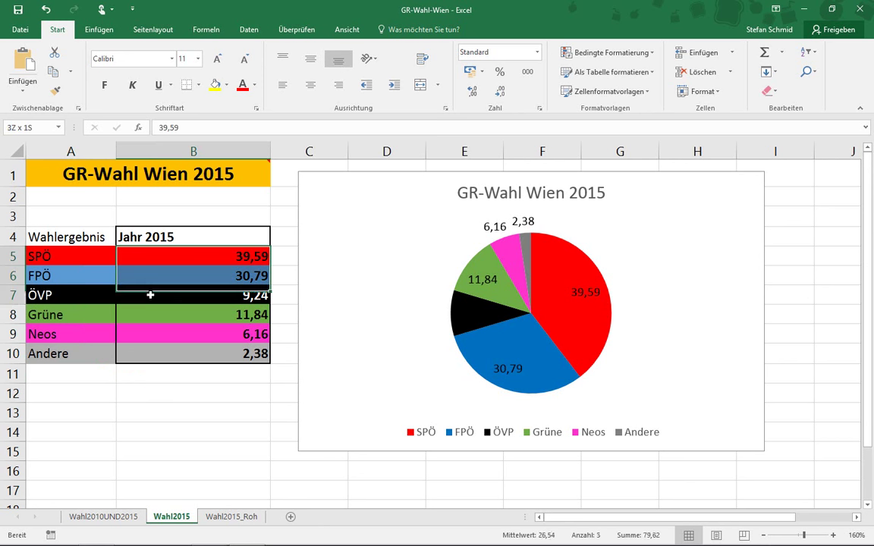
pyautogui.click(149, 408)
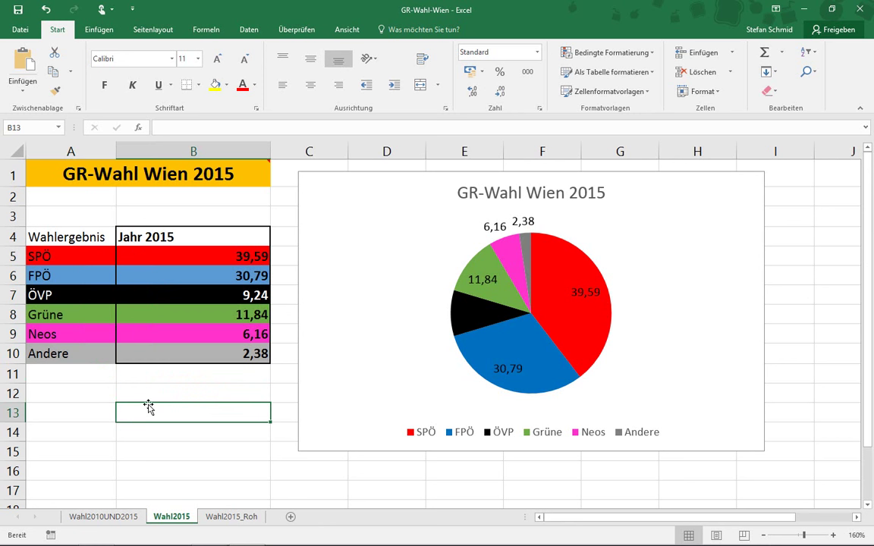
pyautogui.click(325, 297)
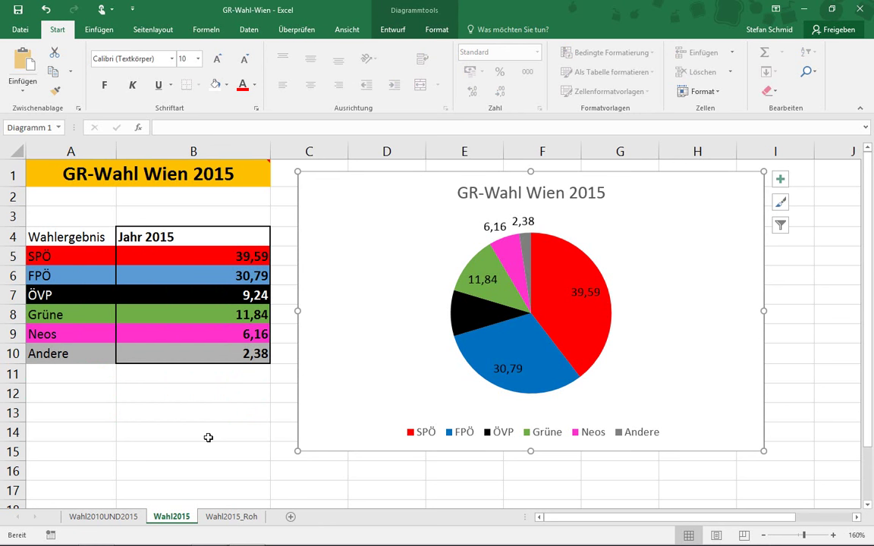
pyautogui.click(208, 438)
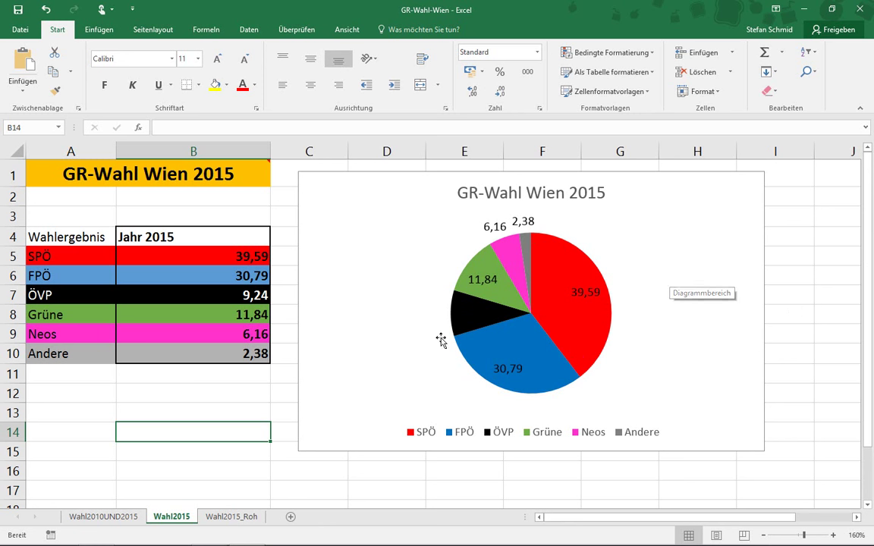
# - Scroll right past the bar, column and treemap charts to the 3D column chart
pyautogui.moveTo(531, 267)
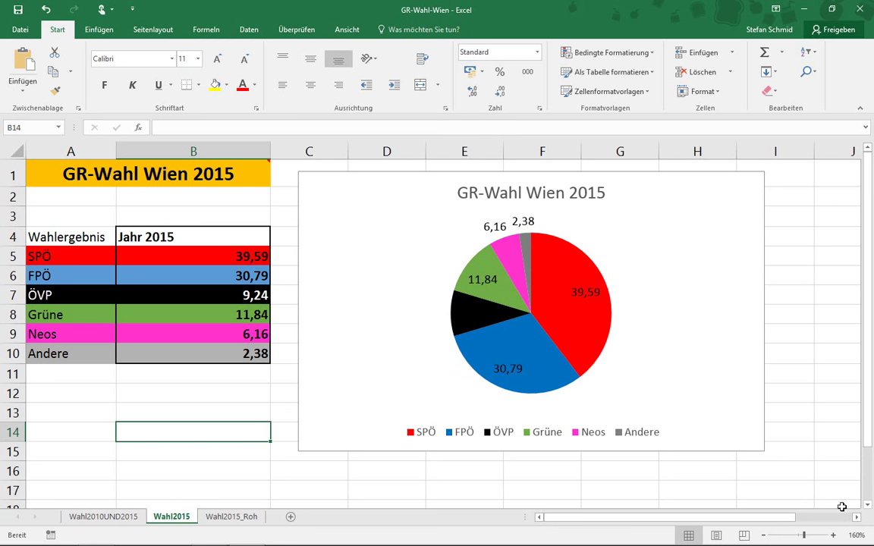
pyautogui.click(856, 517)
pyautogui.click(856, 518)
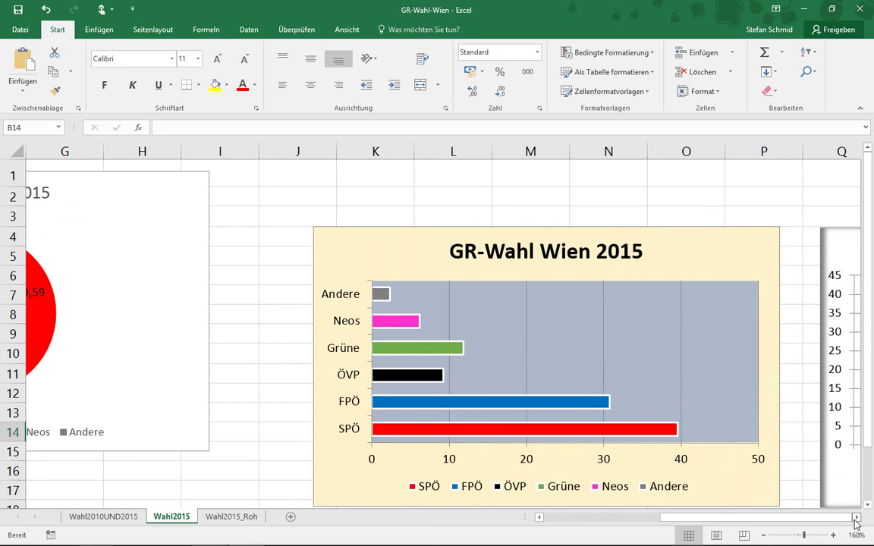
pyautogui.click(855, 517)
pyautogui.click(855, 517)
pyautogui.click(856, 520)
pyautogui.click(855, 519)
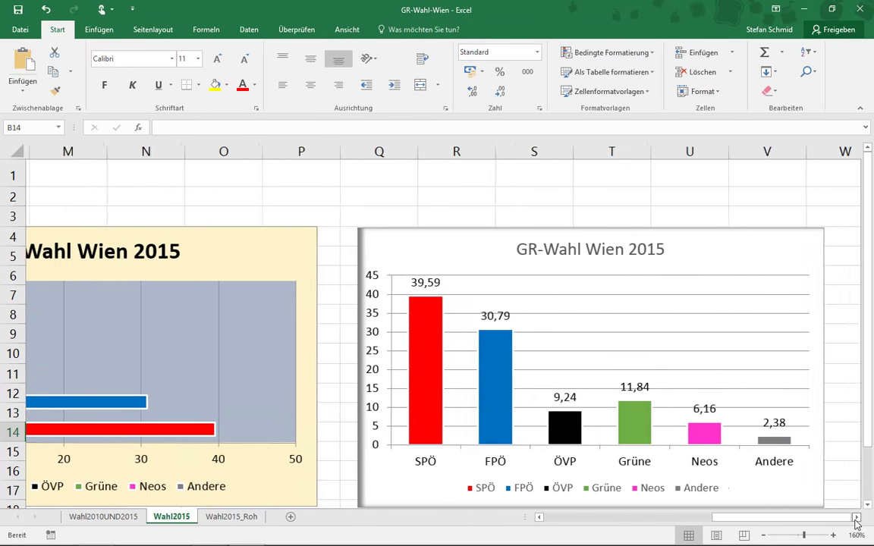
pyautogui.click(856, 519)
pyautogui.click(856, 520)
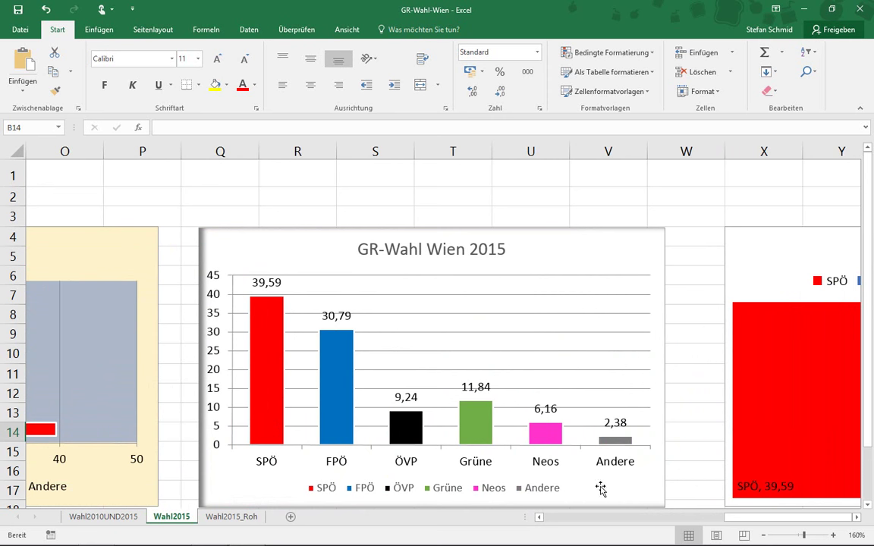
pyautogui.hscroll(6, 850, 518)
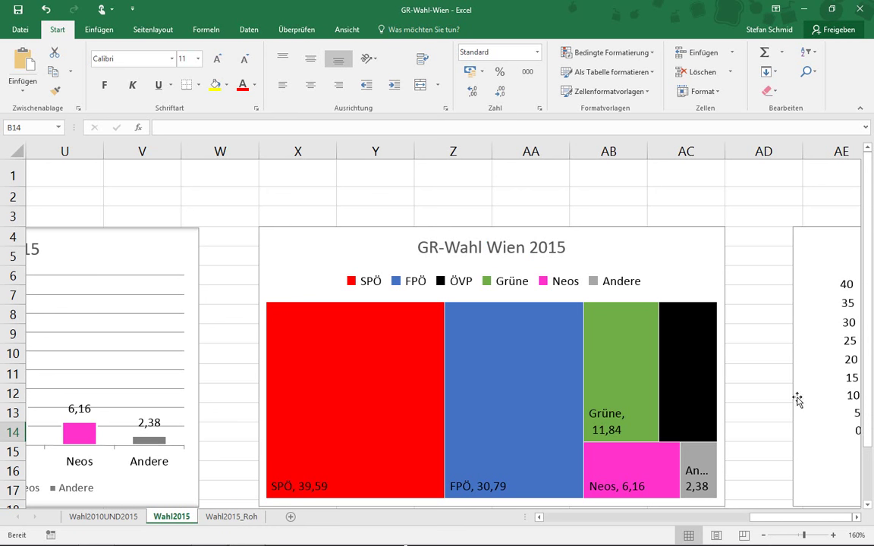
pyautogui.click(857, 519)
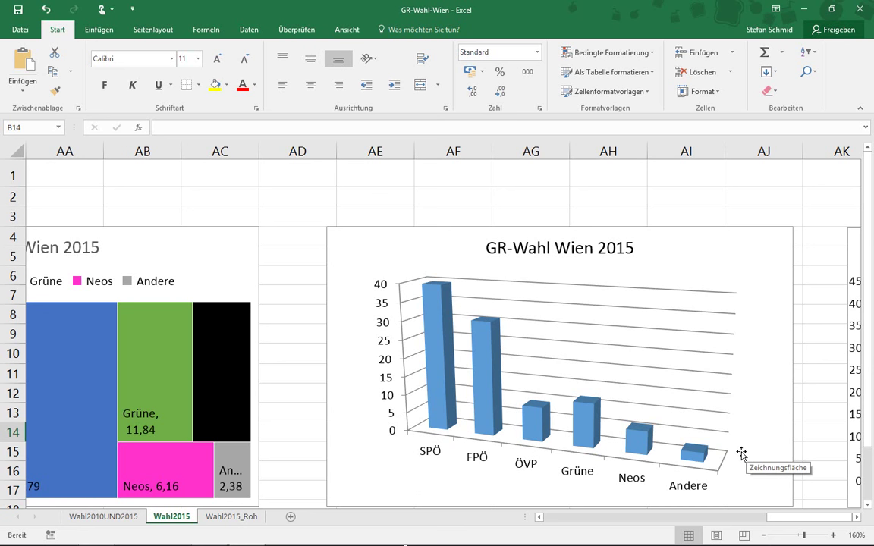
# - Scroll on to view the line chart, then switch to the Wahl2015_Roh sheet
pyautogui.click(857, 518)
pyautogui.moveTo(856, 518)
pyautogui.mouseDown()
pyautogui.moveTo(871, 448)
pyautogui.moveTo(871, 459)
pyautogui.mouseUp()
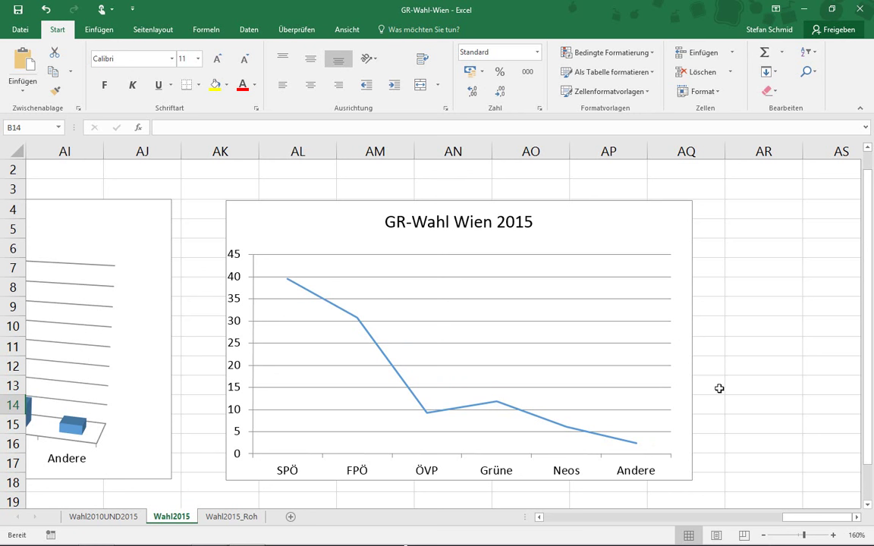
pyautogui.moveTo(358, 321)
pyautogui.click(617, 388)
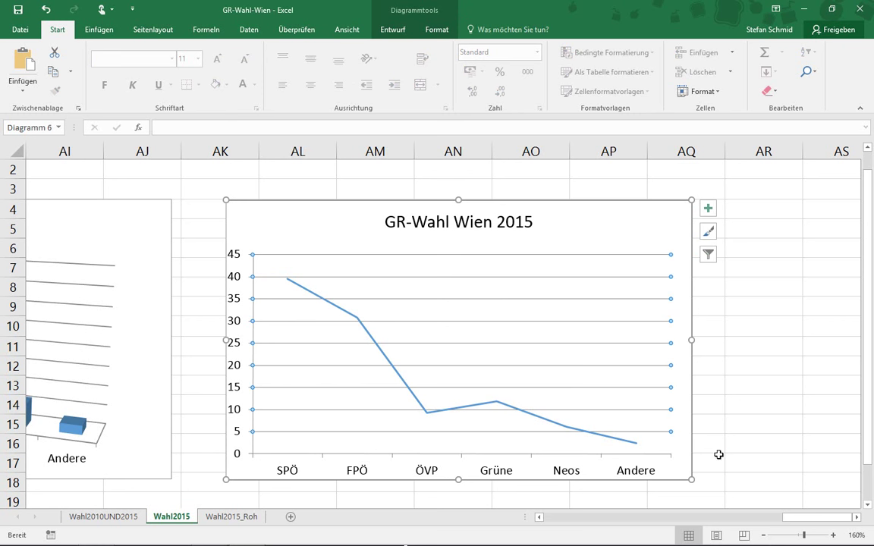
pyautogui.click(719, 458)
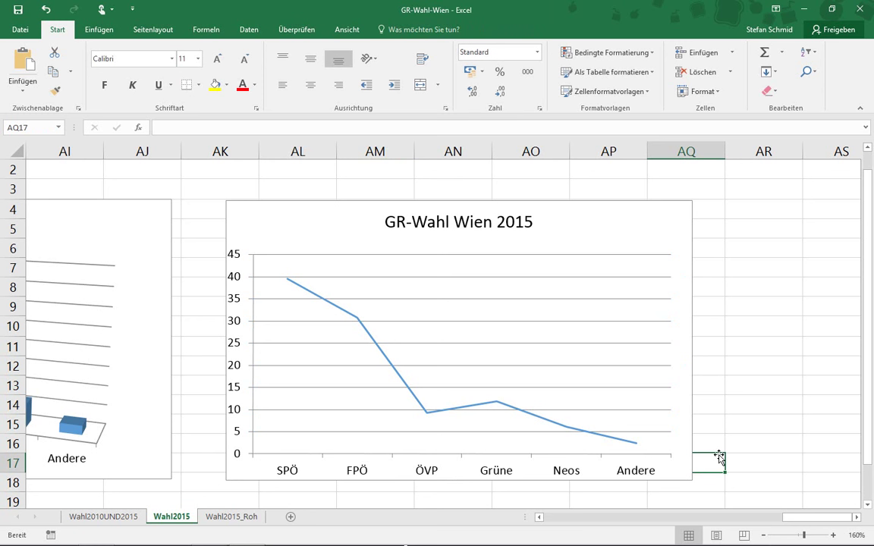
pyautogui.click(230, 518)
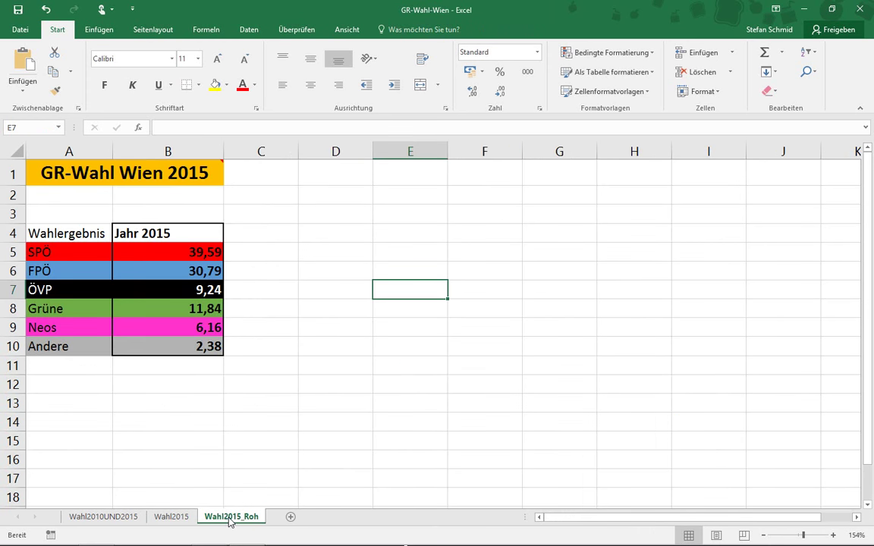
# - Select A4:B10 and open Empfohlene Diagramme from the Einfügen ribbon
pyautogui.moveTo(74, 232)
pyautogui.mouseDown()
pyautogui.moveTo(118, 255)
pyautogui.moveTo(121, 351)
pyautogui.mouseUp()
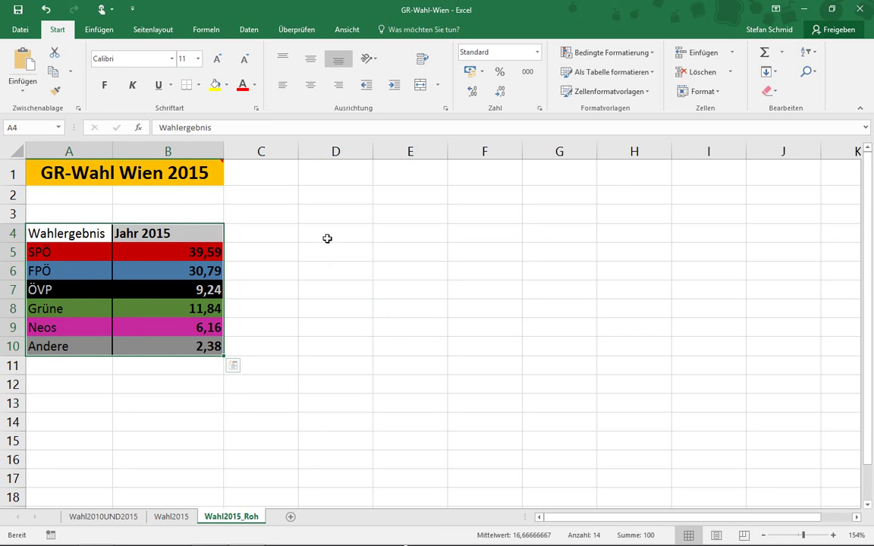
pyautogui.click(104, 30)
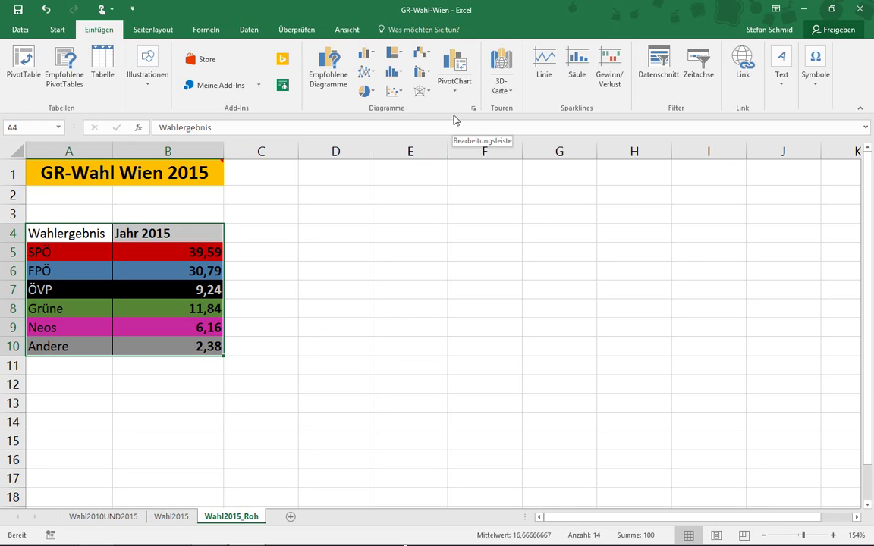
pyautogui.click(346, 86)
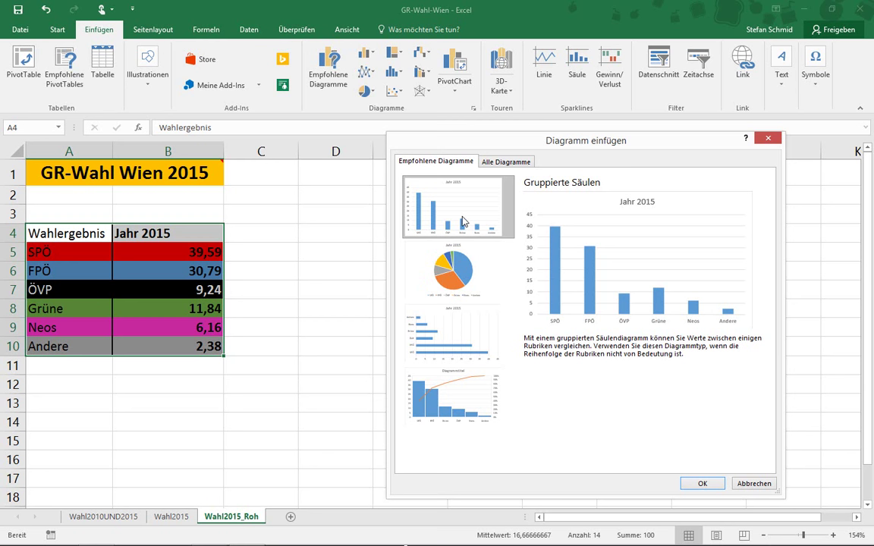
# - Compare pie, bar, treemap and 3D pie previews, then insert a flat 2D Kreis pie chart
pyautogui.click(439, 285)
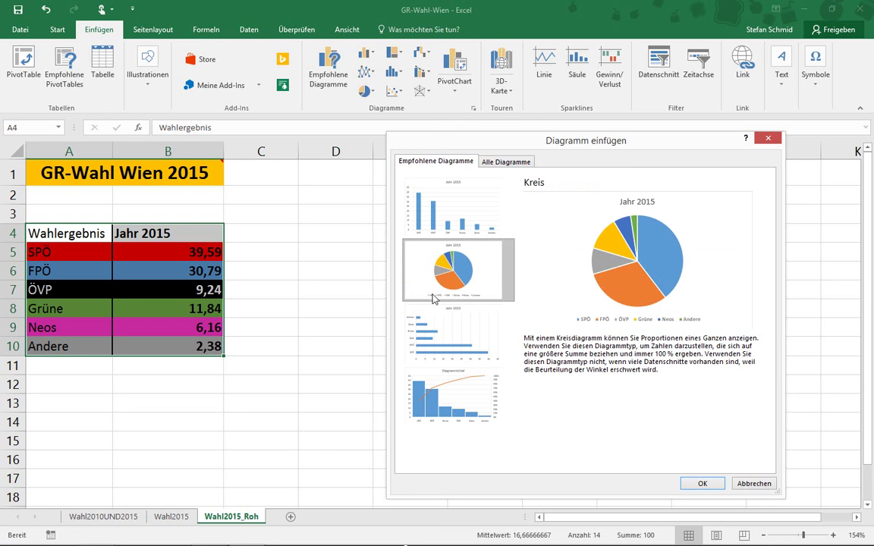
pyautogui.click(427, 331)
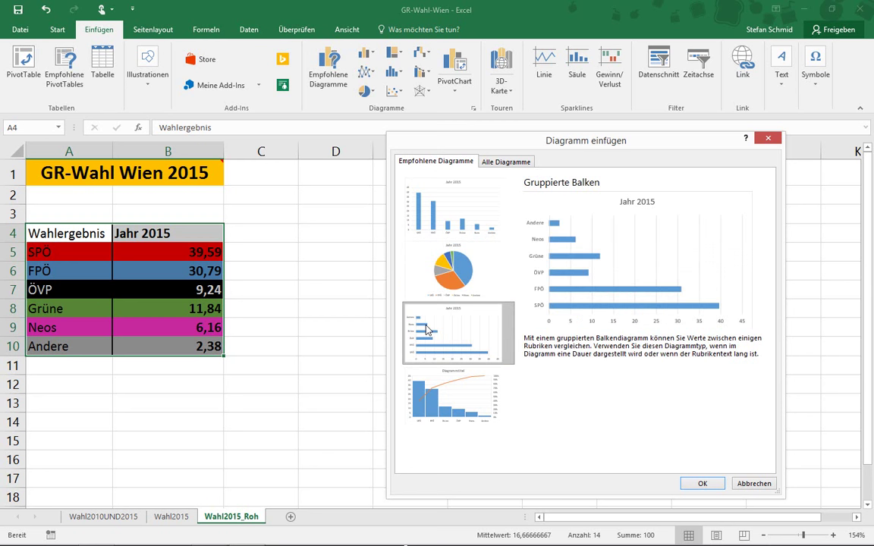
pyautogui.click(516, 163)
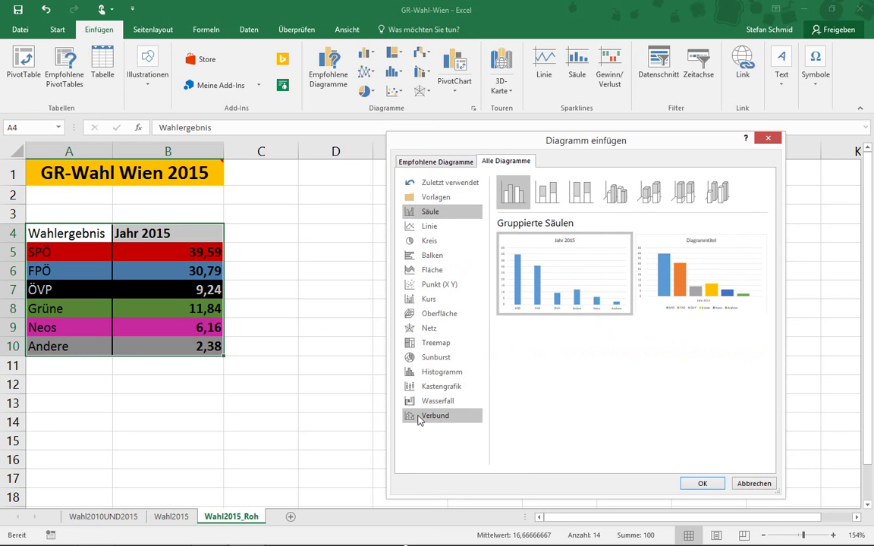
pyautogui.click(453, 352)
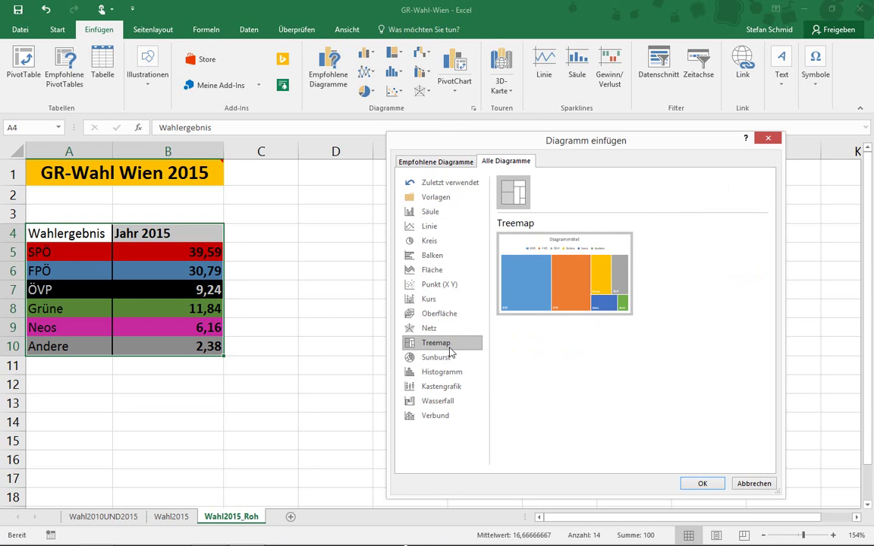
pyautogui.click(447, 245)
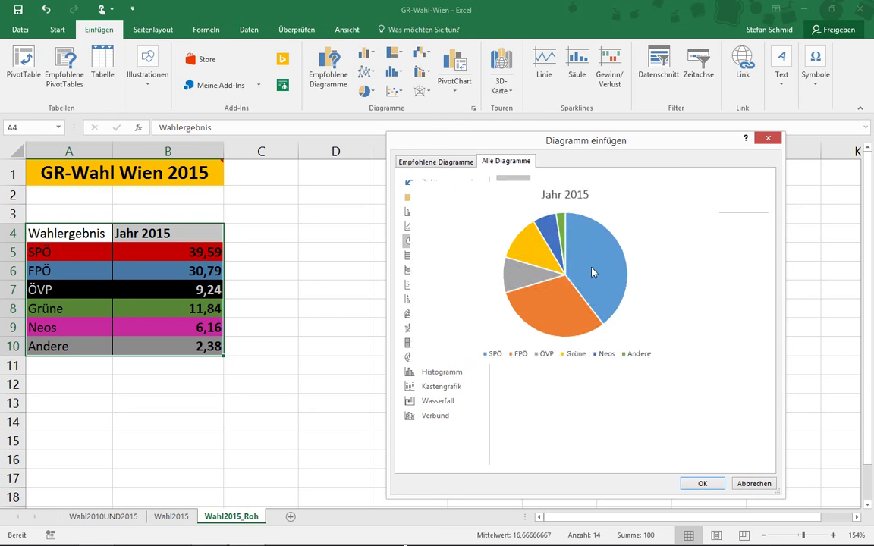
pyautogui.click(542, 203)
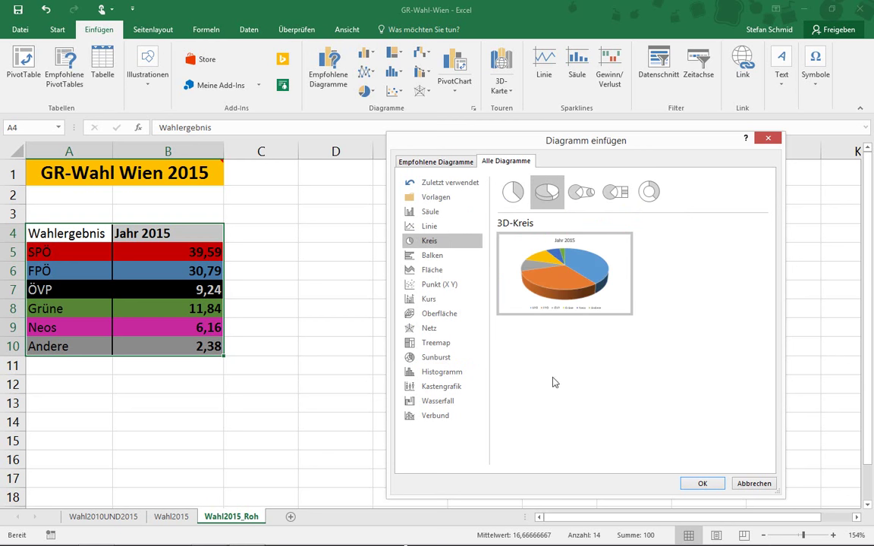
pyautogui.moveTo(552, 282)
pyautogui.click(513, 191)
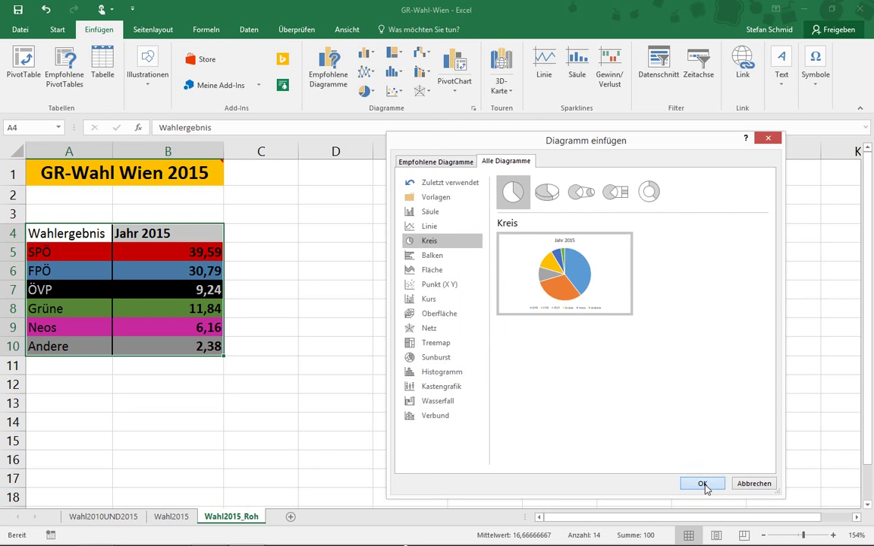
pyautogui.click(702, 484)
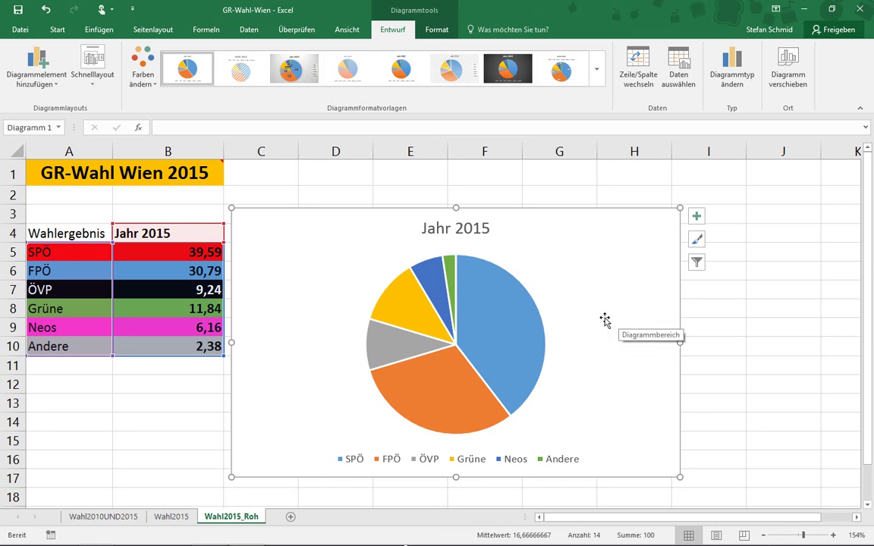
pyautogui.click(436, 31)
pyautogui.click(393, 30)
pyautogui.click(427, 35)
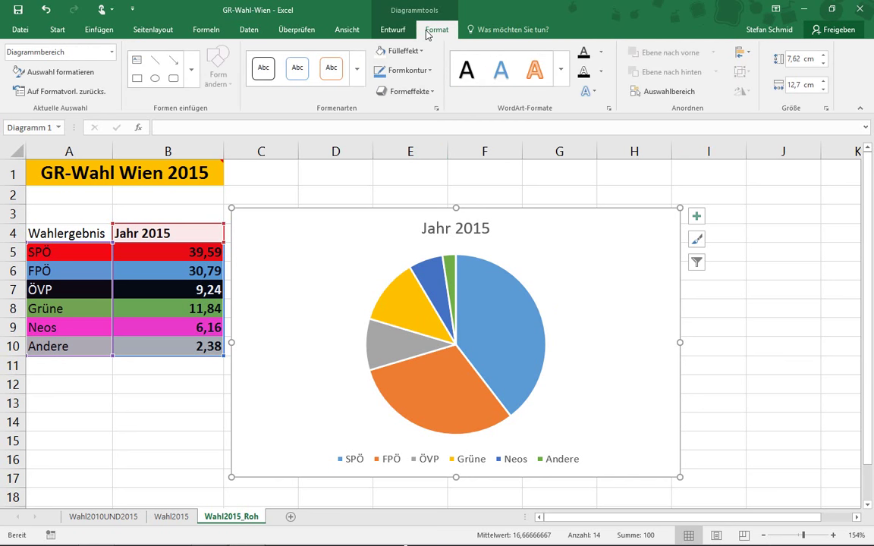
pyautogui.click(391, 31)
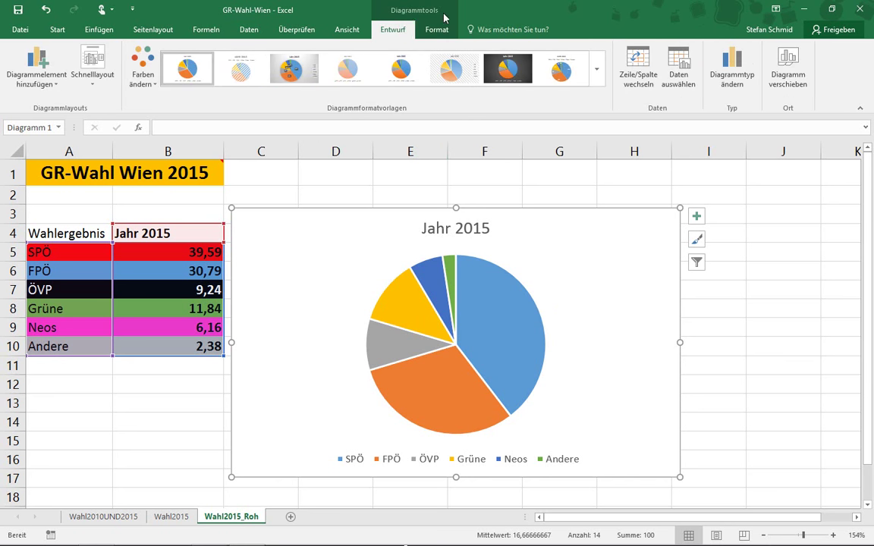
pyautogui.click(761, 288)
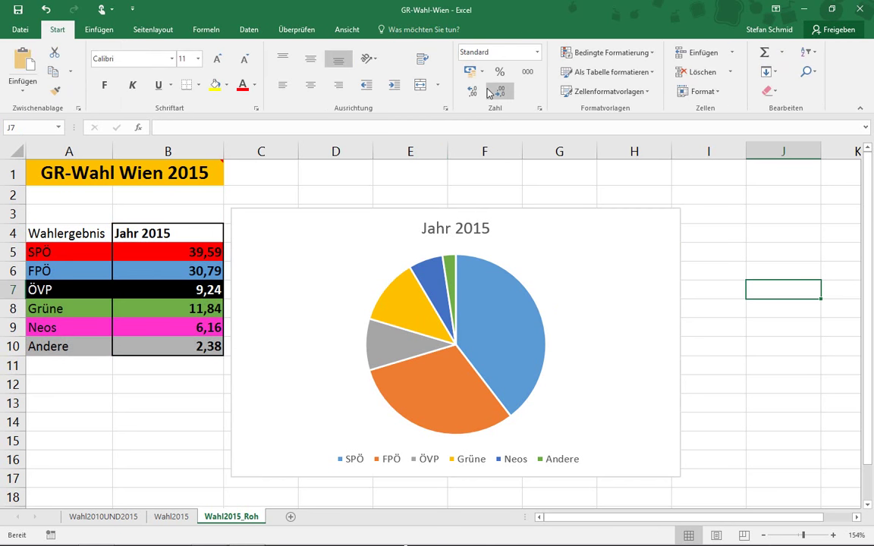
pyautogui.click(368, 213)
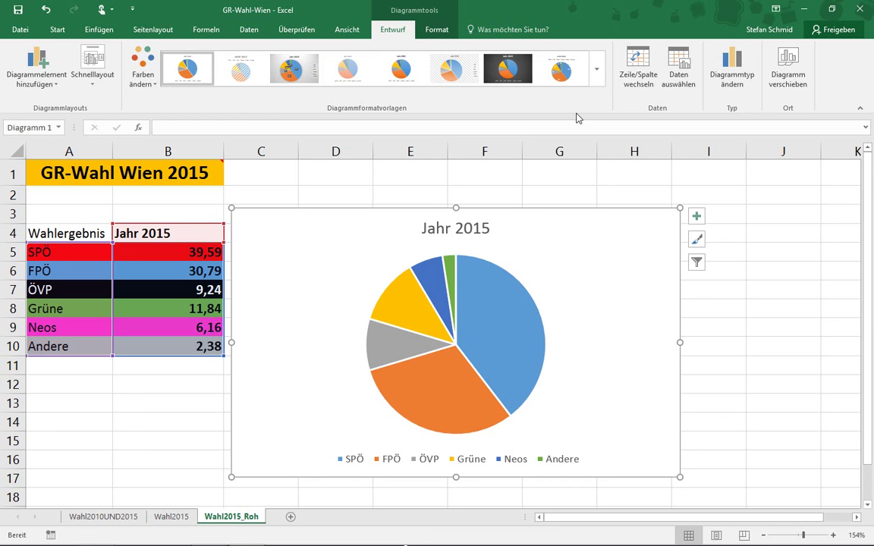
# - Apply chart Style 6 with the hatched background to the pie chart
pyautogui.click(597, 70)
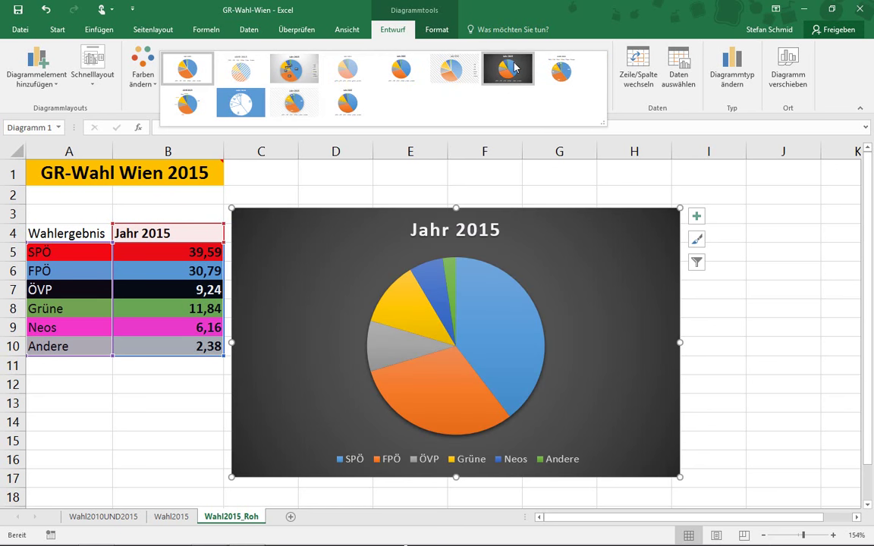
pyautogui.click(461, 69)
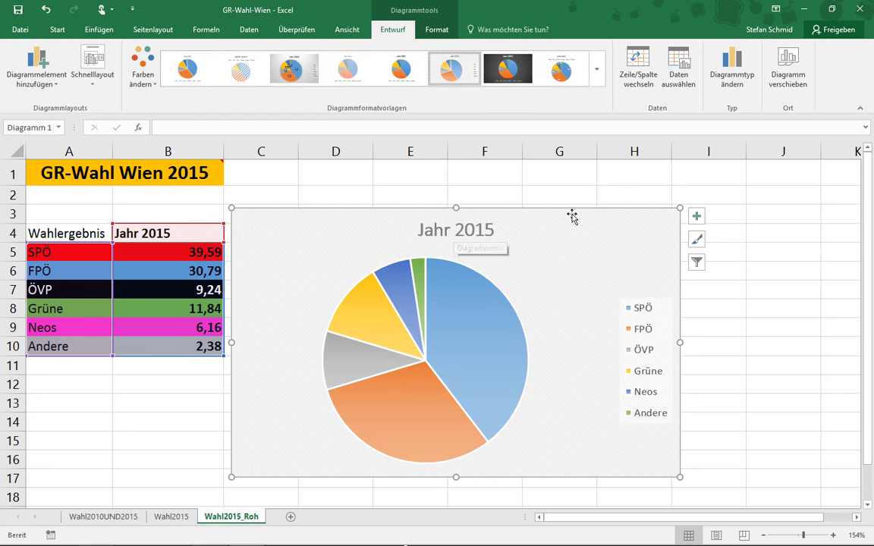
pyautogui.click(152, 82)
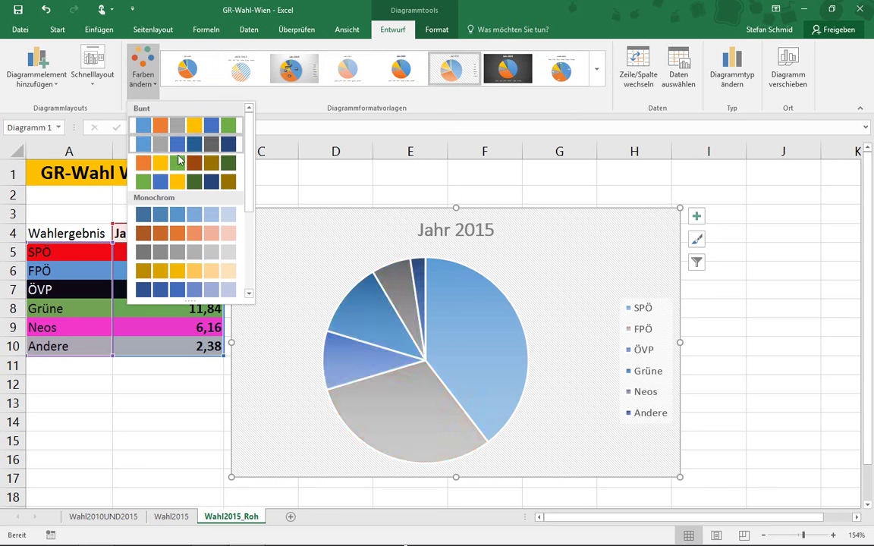
# - Apply the colourful palette giving SPÖ orange, FPÖ yellow and ÖVP green slices
pyautogui.moveTo(251, 148); pyautogui.dragTo(256, 180)
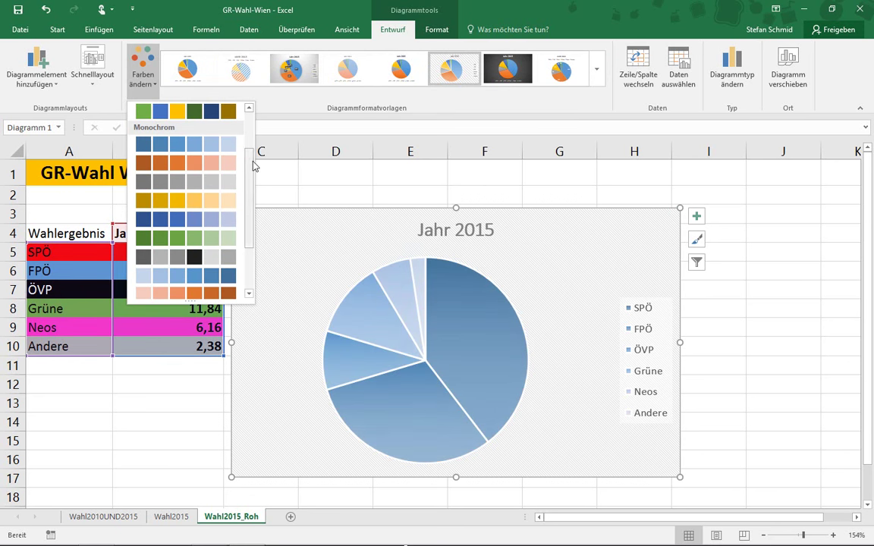
pyautogui.moveTo(250, 182); pyautogui.dragTo(246, 129)
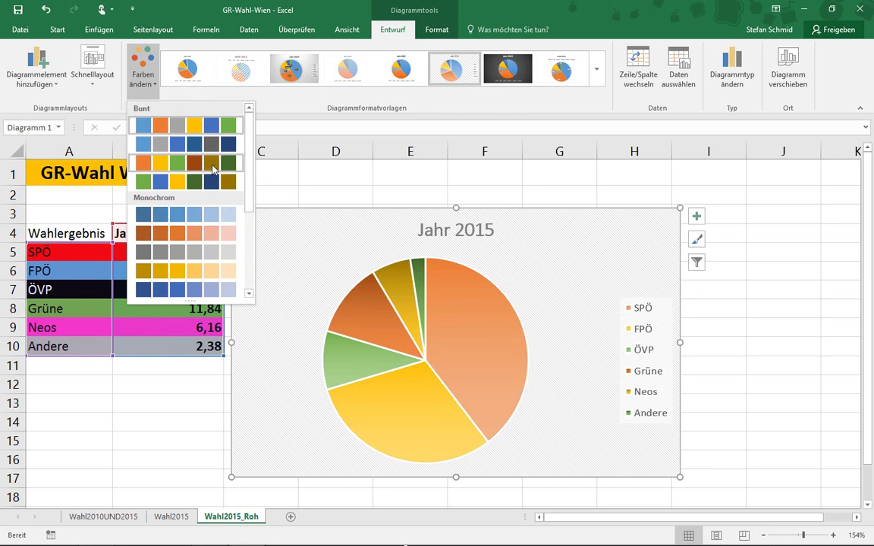
pyautogui.click(213, 163)
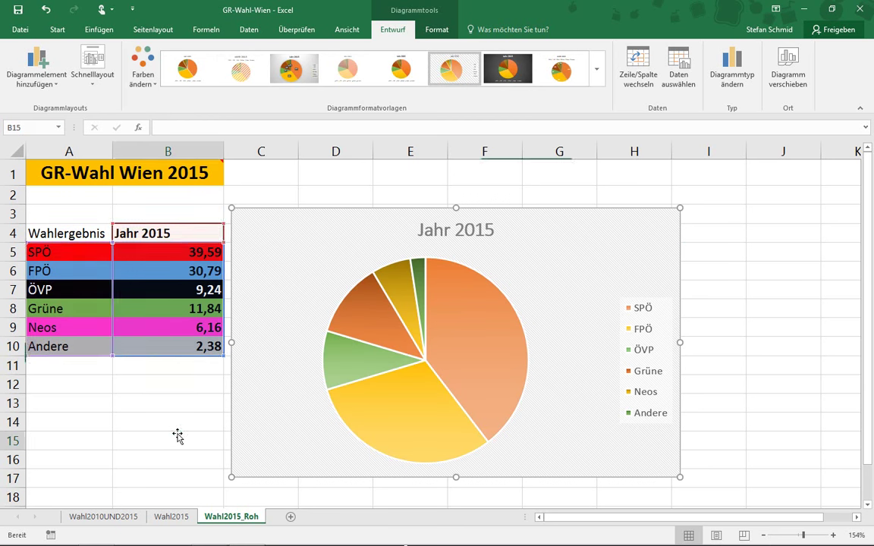
pyautogui.click(177, 438)
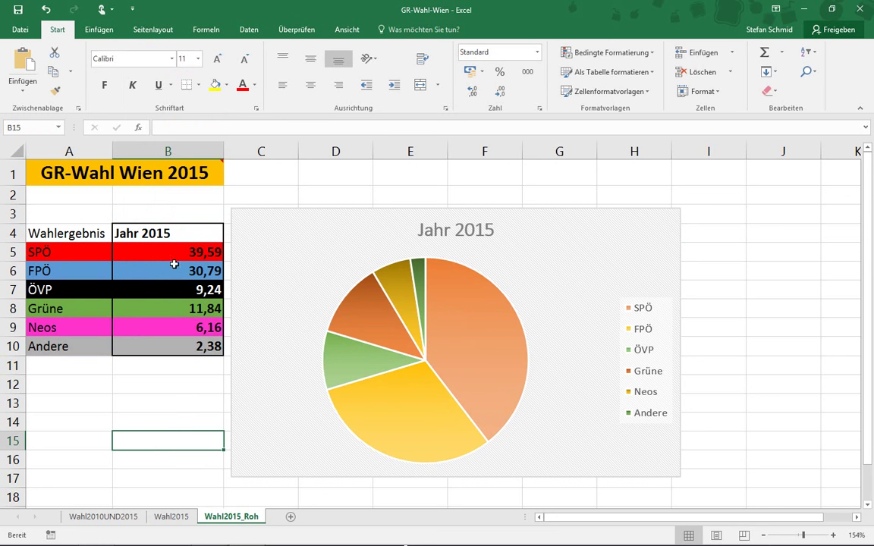
# - Fill the SPÖ slice red, the FPÖ slice blue and the ÖVP slice black
pyautogui.click(444, 320)
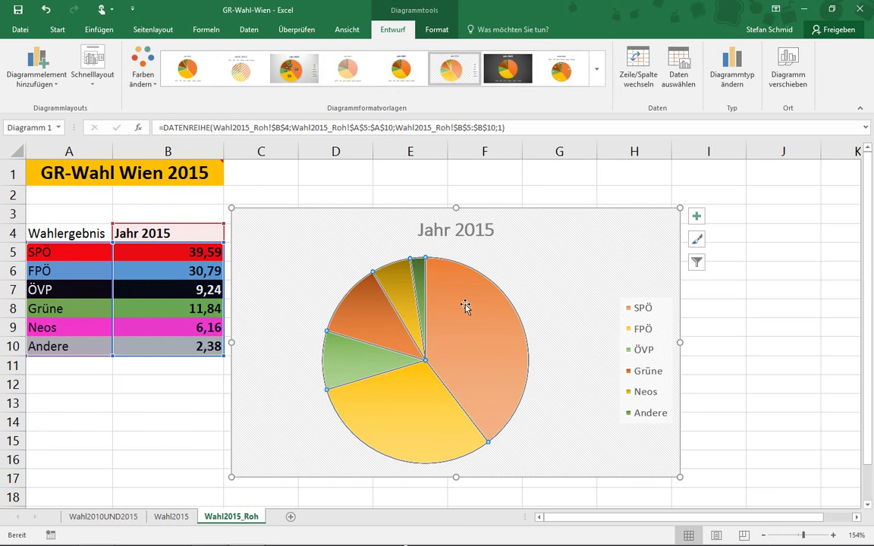
pyautogui.click(430, 29)
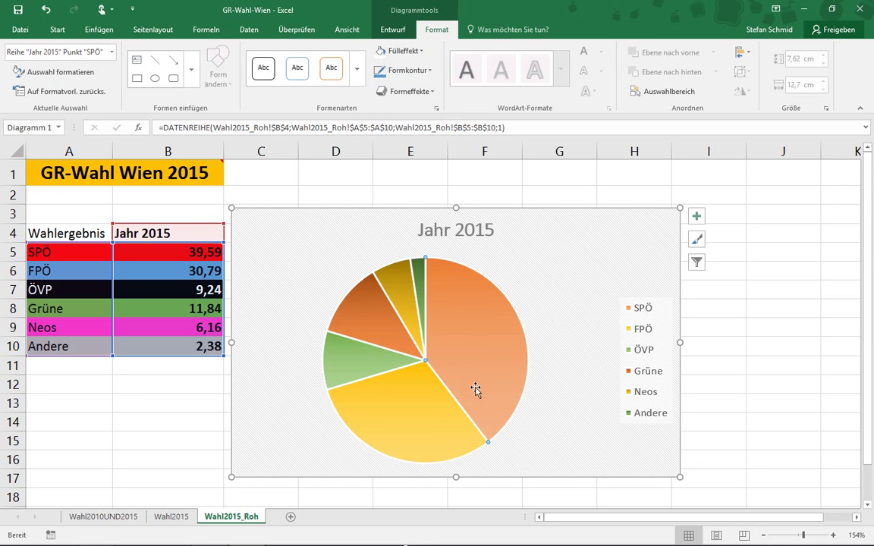
pyautogui.moveTo(470, 347)
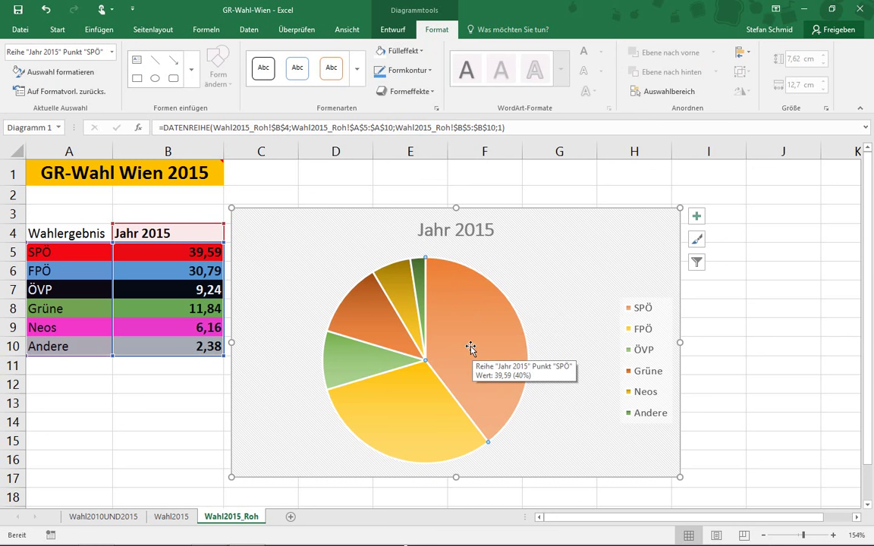
pyautogui.click(414, 51)
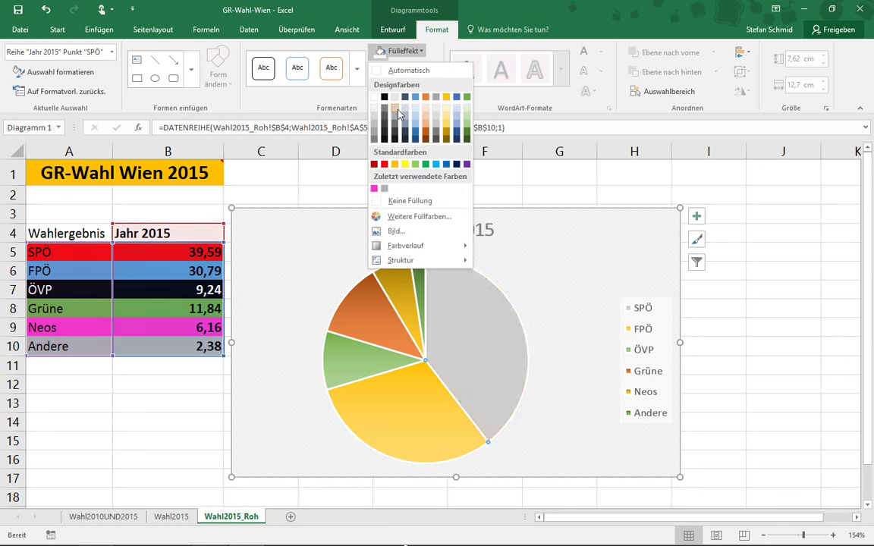
pyautogui.click(385, 164)
pyautogui.click(345, 400)
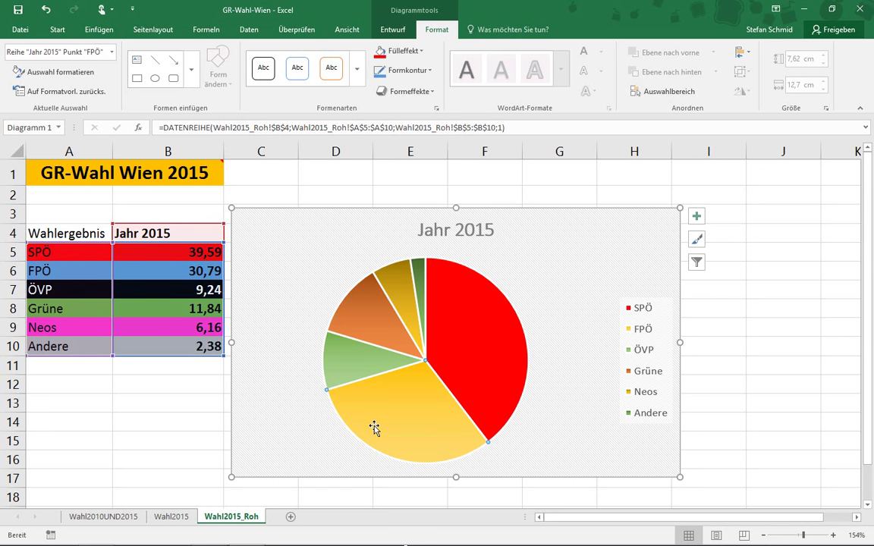
pyautogui.click(413, 51)
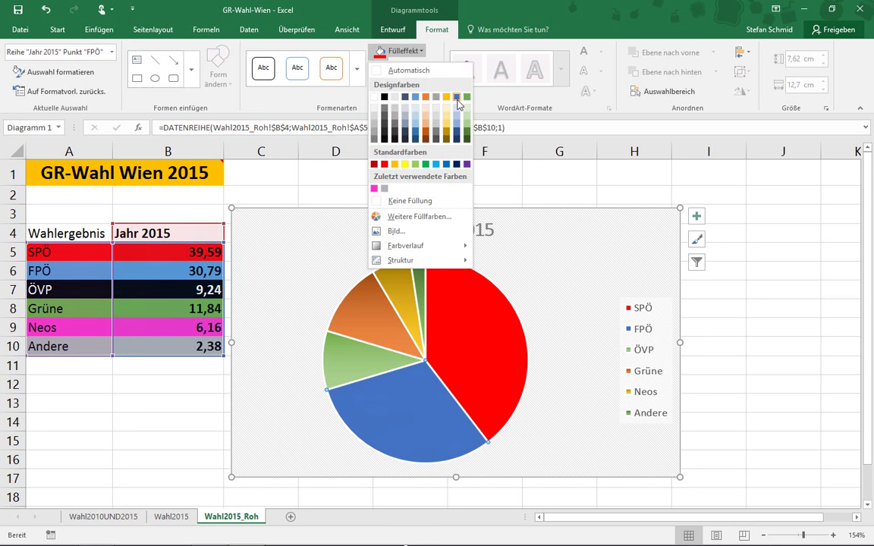
pyautogui.click(416, 97)
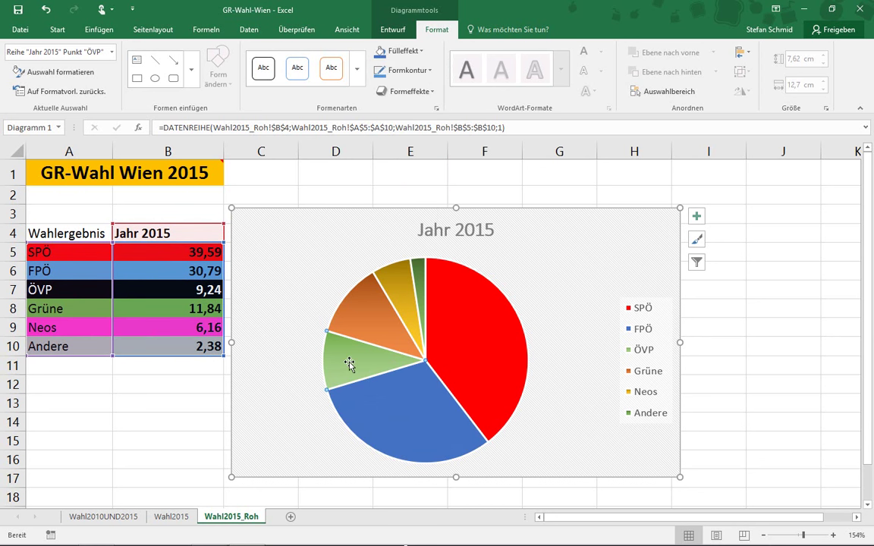
pyautogui.click(398, 51)
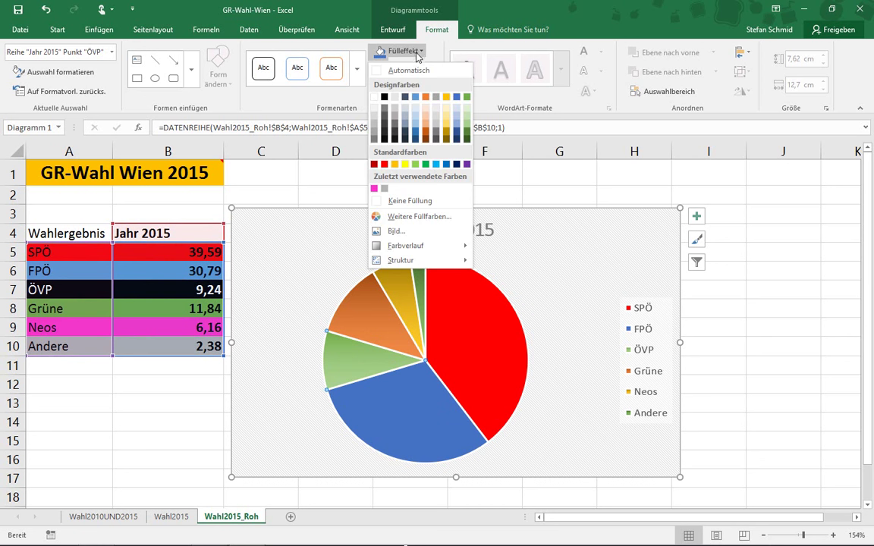
pyautogui.click(384, 97)
# - Fill the Grüne slice green, the Neos slice pink and the Andere slice grey
pyautogui.click(365, 316)
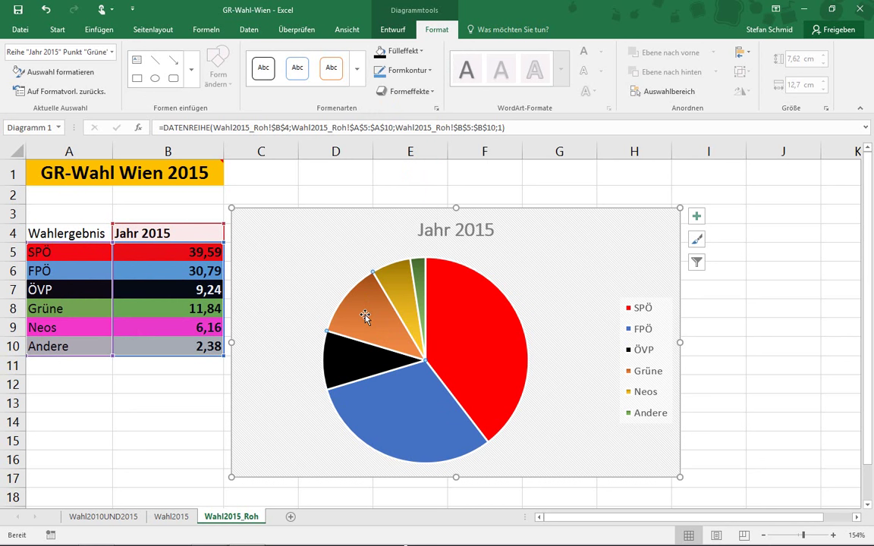
pyautogui.click(402, 58)
pyautogui.click(465, 100)
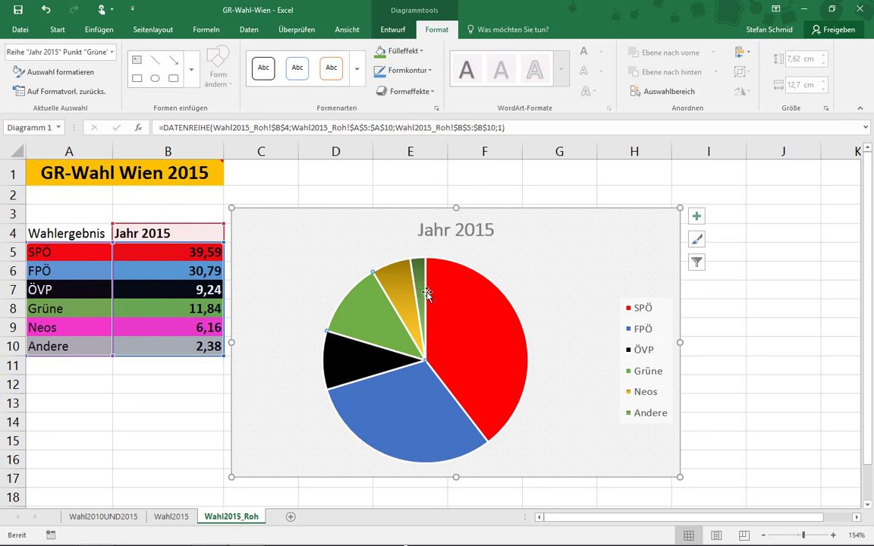
pyautogui.click(395, 280)
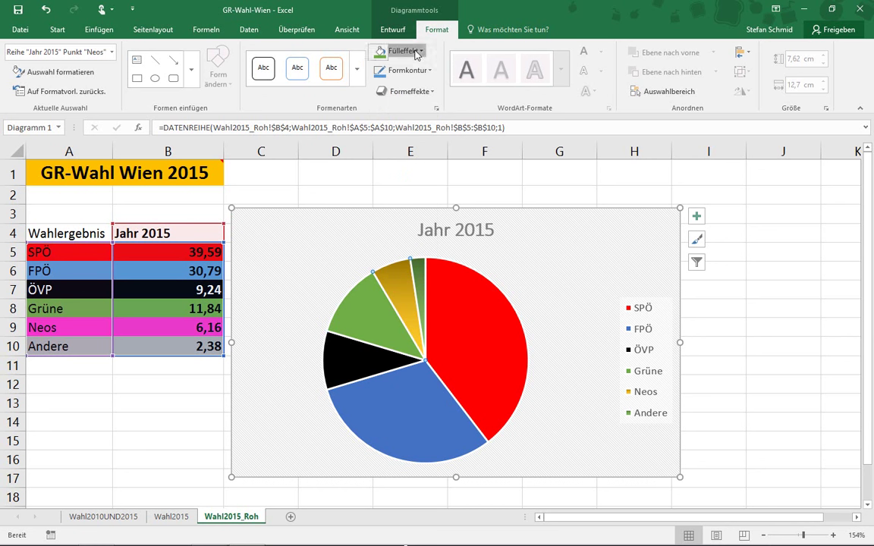
pyautogui.click(387, 51)
pyautogui.click(373, 188)
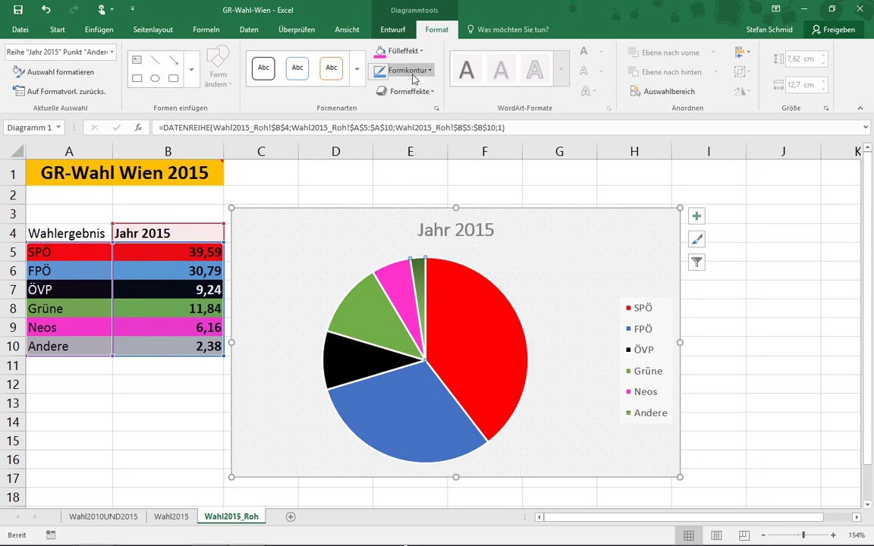
pyautogui.click(394, 51)
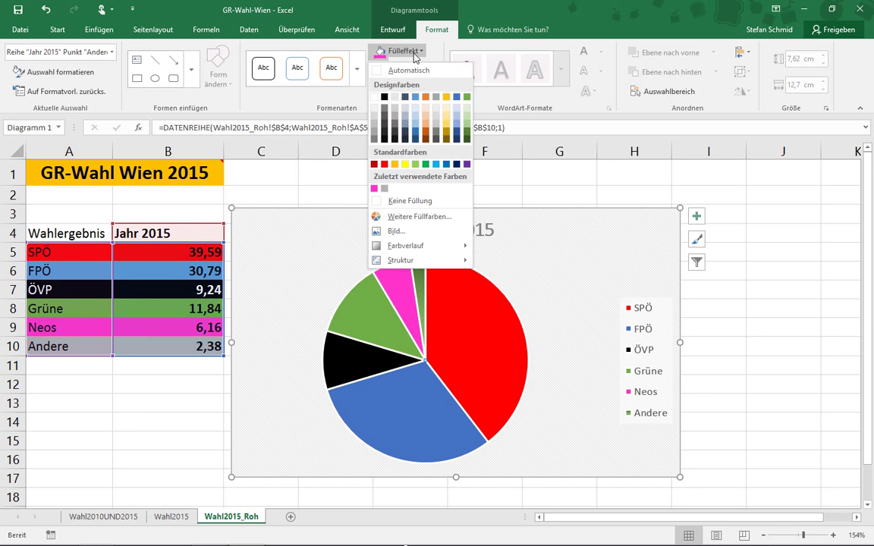
pyautogui.click(385, 189)
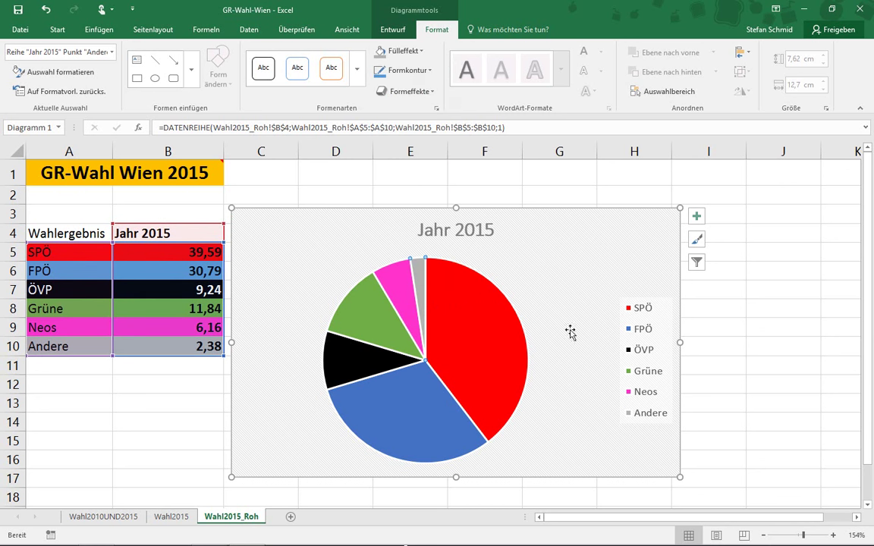
pyautogui.click(579, 355)
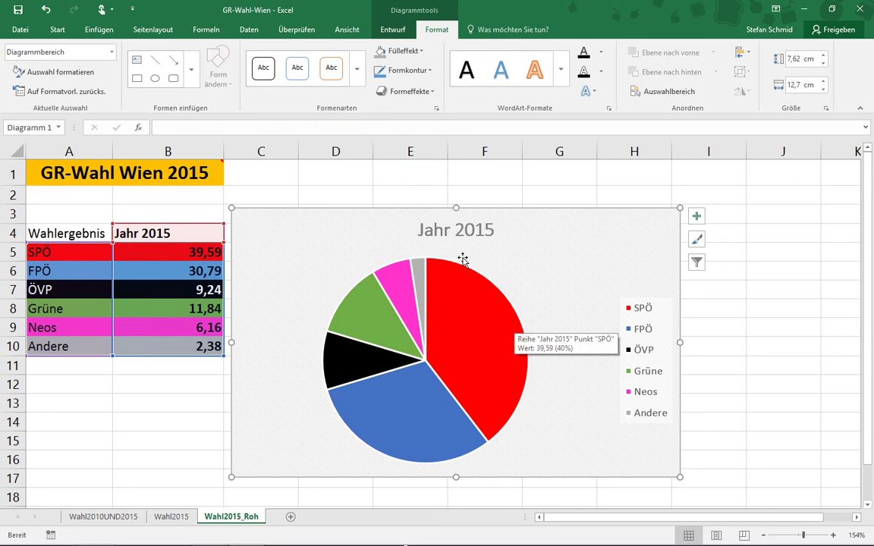
# - Prefix the chart title with 'GR-Wahl Wien' so it reads GR-Wahl Wien Jahr 2015
pyautogui.click(431, 231)
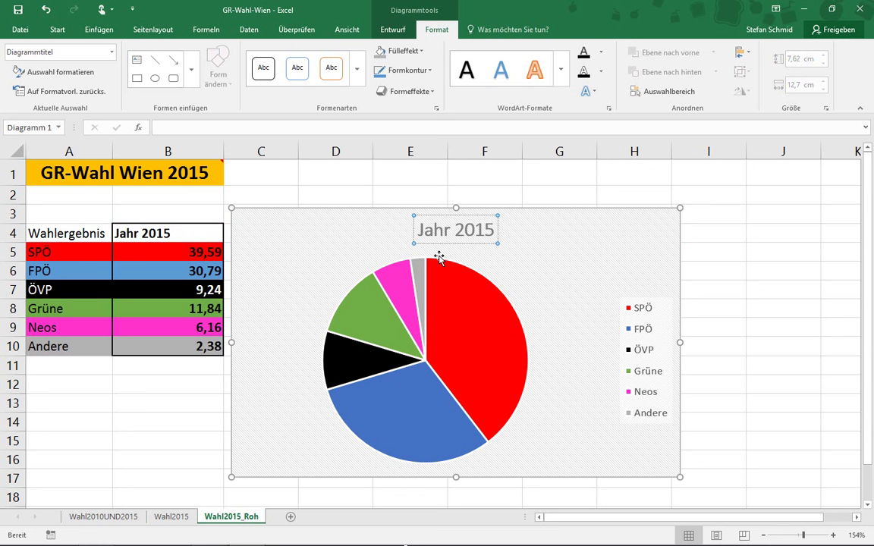
pyautogui.write('G')
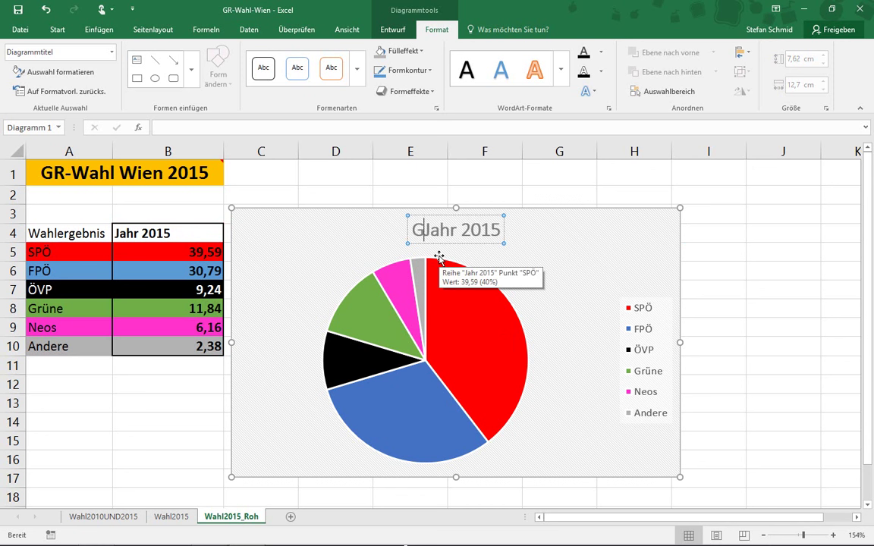
pyautogui.write('R-Wahl Wien')
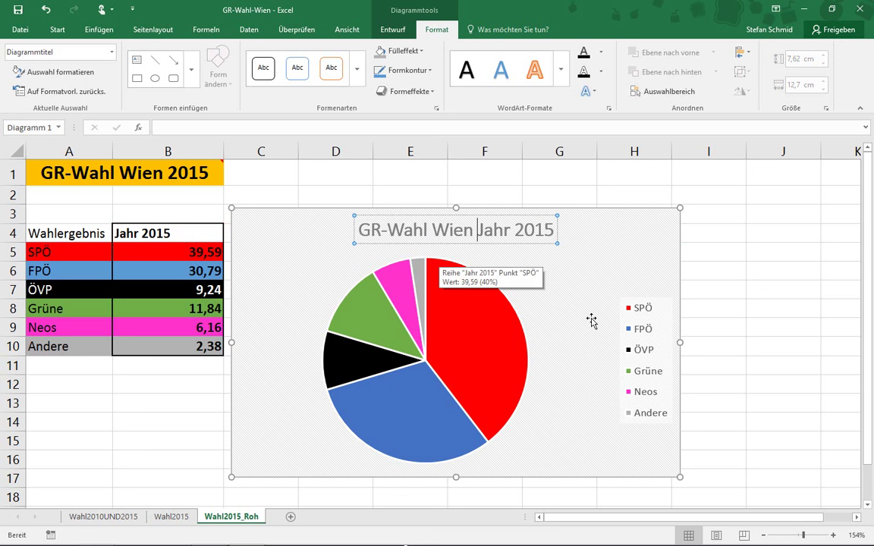
pyautogui.click(571, 355)
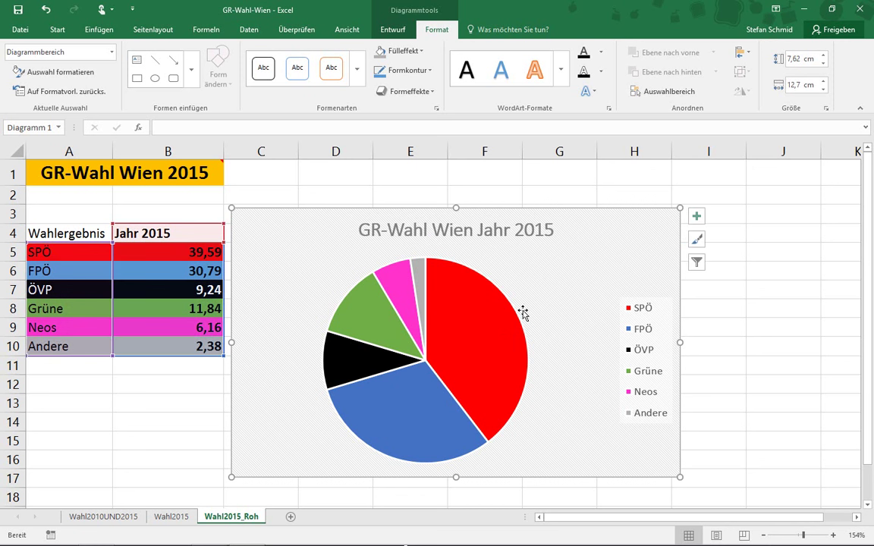
# - Make the chart title text red using the font colour
pyautogui.click(441, 234)
pyautogui.moveTo(363, 230); pyautogui.dragTo(556, 231)
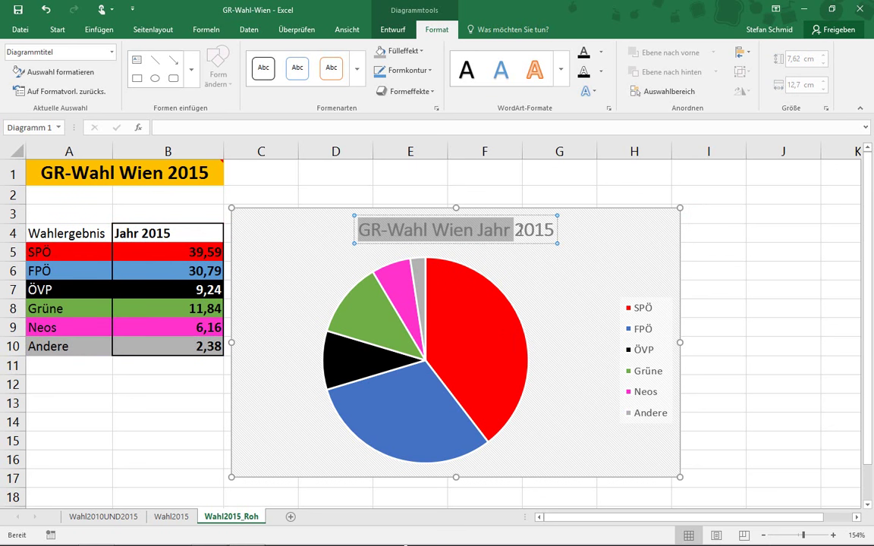
pyautogui.click(68, 32)
pyautogui.click(244, 89)
pyautogui.click(571, 303)
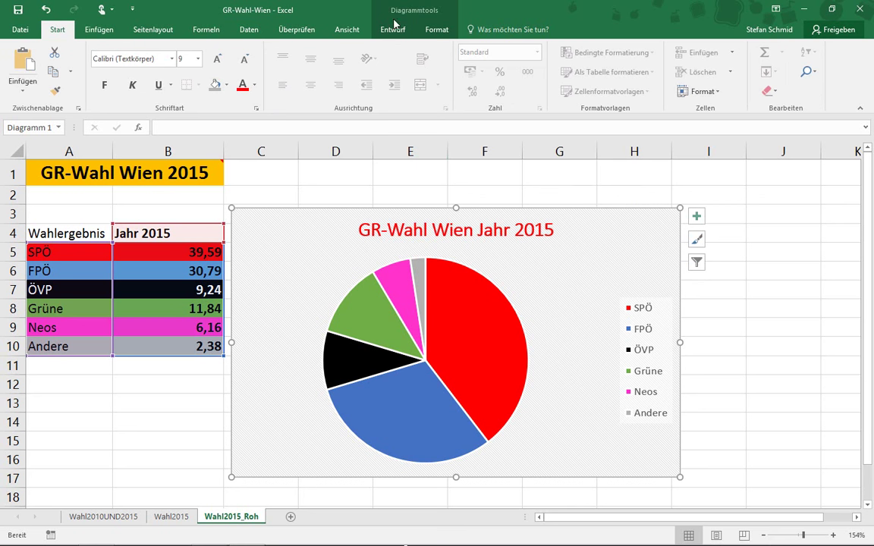
# - Fill the chart area (Diagrammbereich) background with a light gold theme colour
pyautogui.click(437, 30)
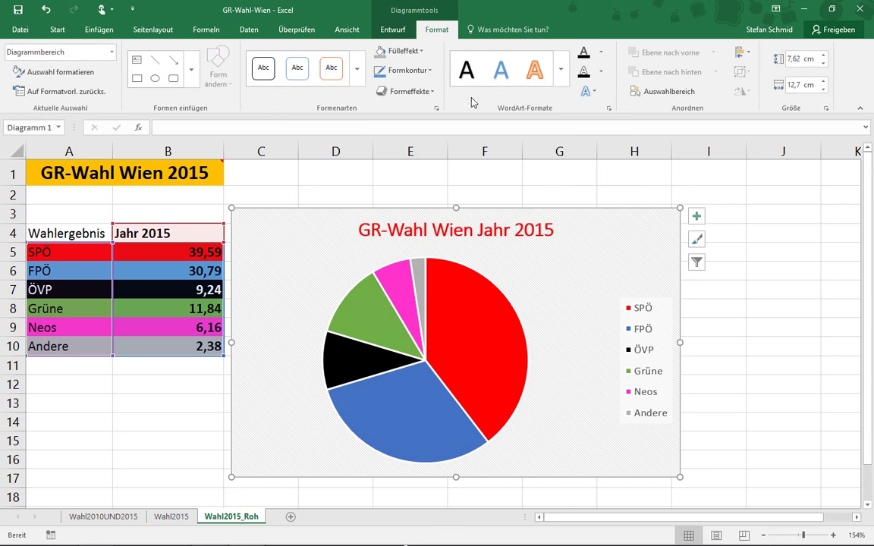
pyautogui.click(474, 297)
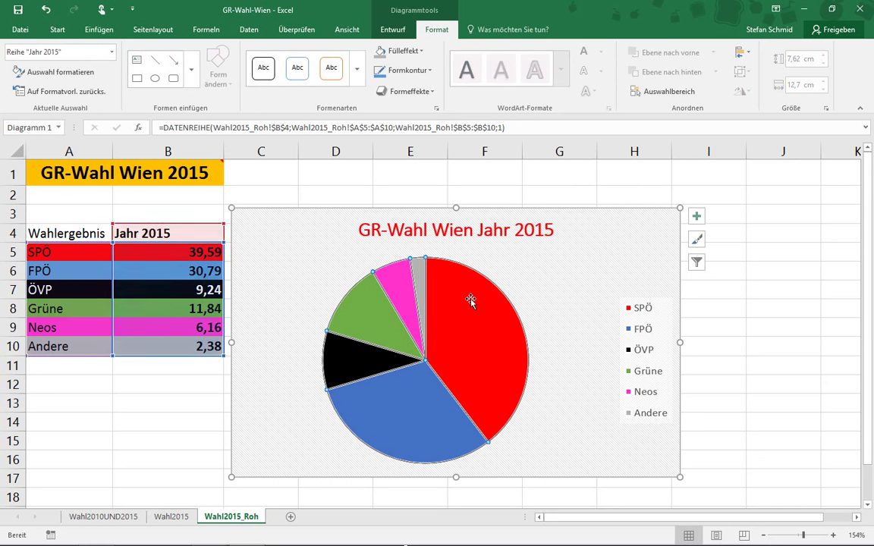
pyautogui.click(629, 212)
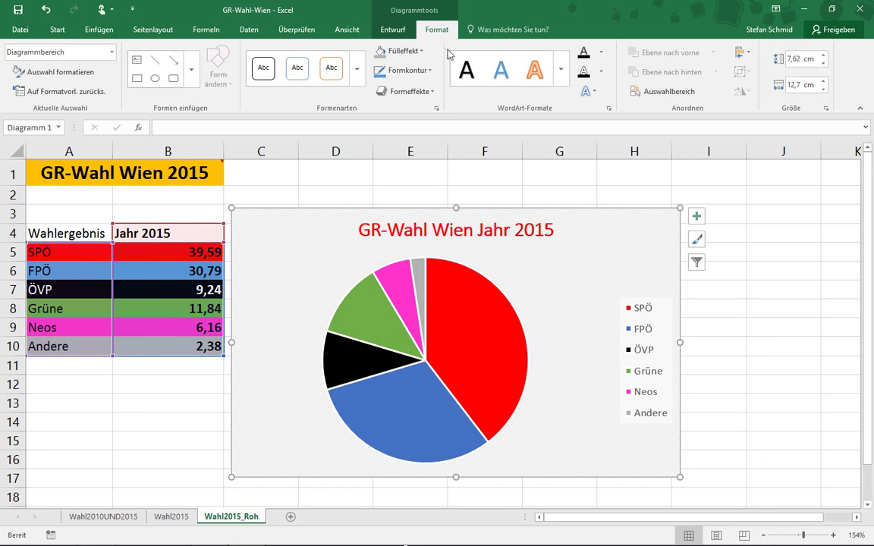
pyautogui.click(421, 50)
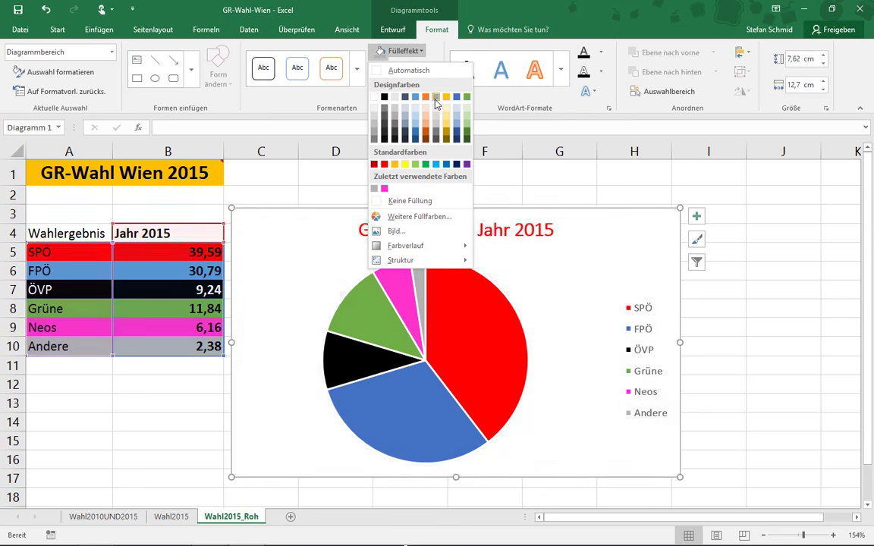
pyautogui.click(446, 121)
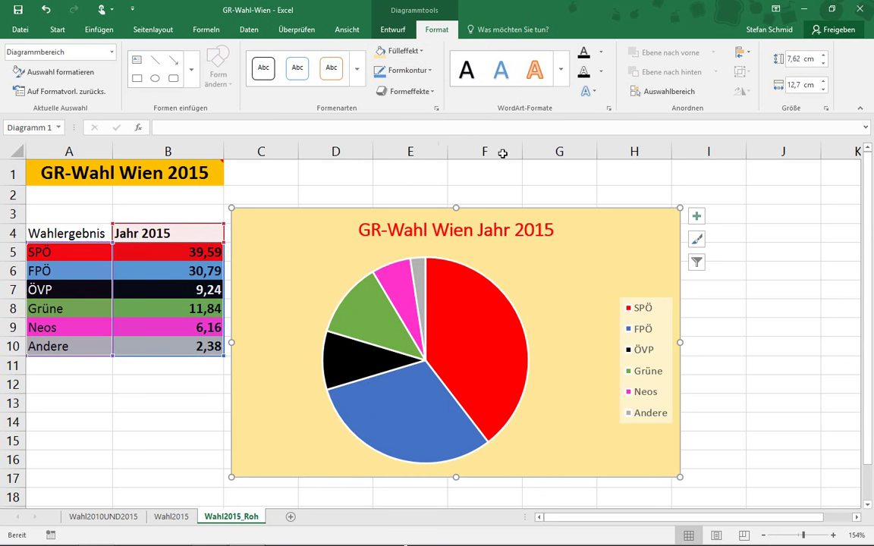
pyautogui.click(807, 362)
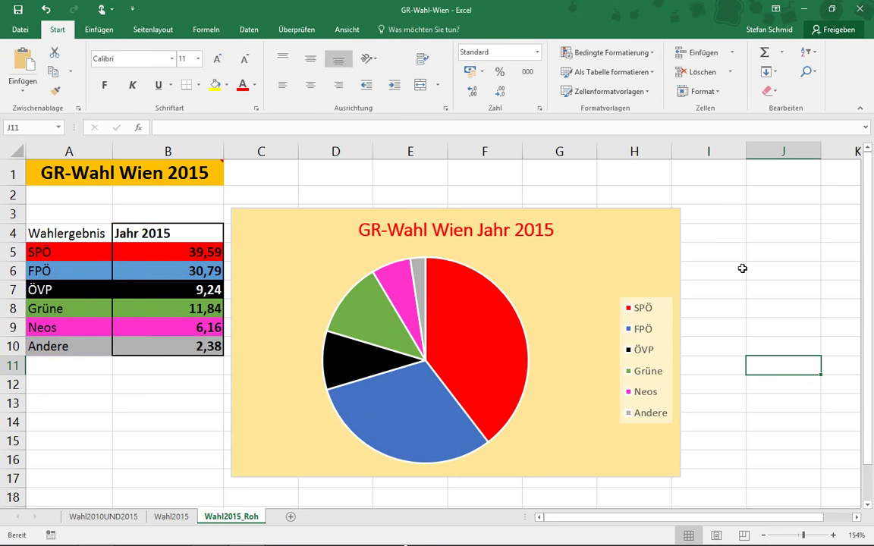
pyautogui.click(620, 256)
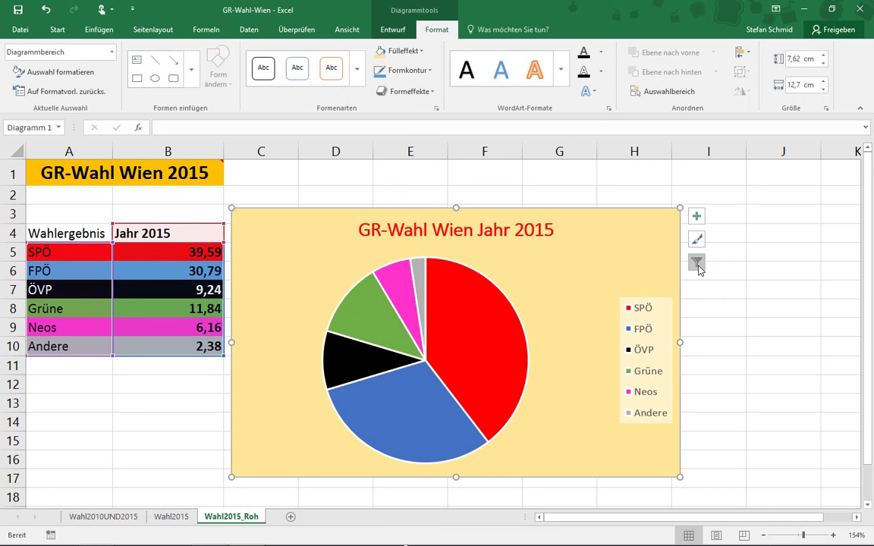
# - Turn on data labels as Datenlegende callouts showing party name and percentage
pyautogui.click(697, 217)
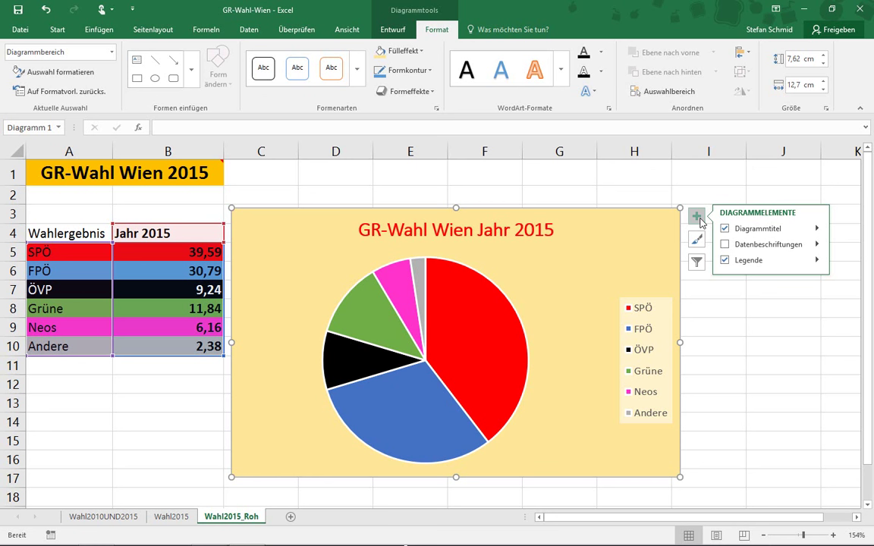
pyautogui.click(725, 246)
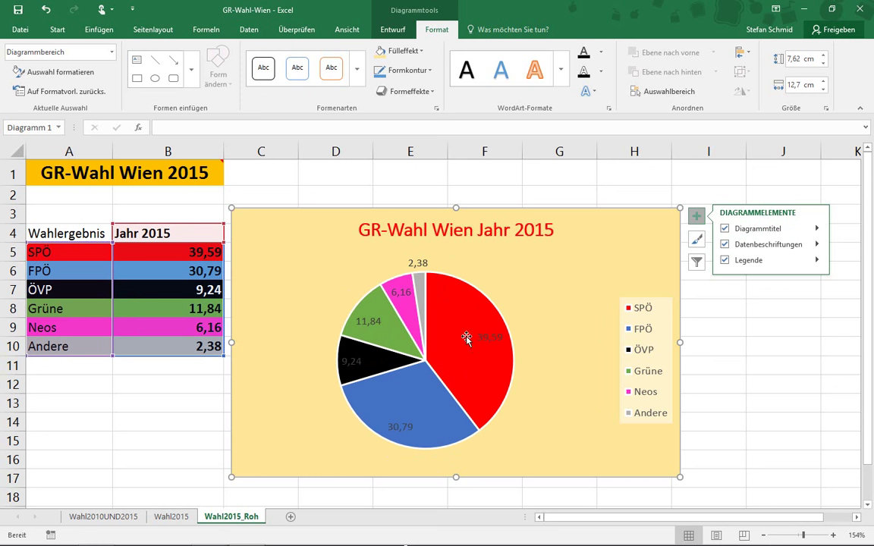
pyautogui.click(815, 245)
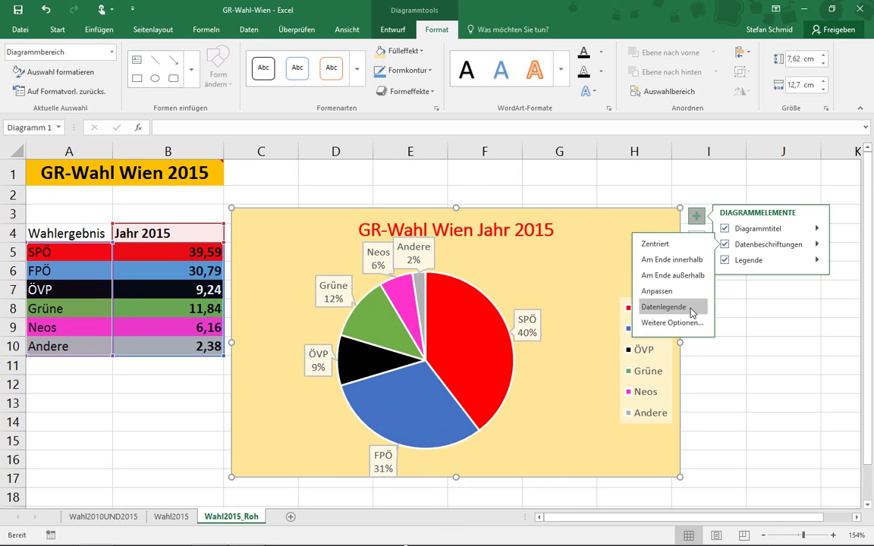
pyautogui.click(786, 293)
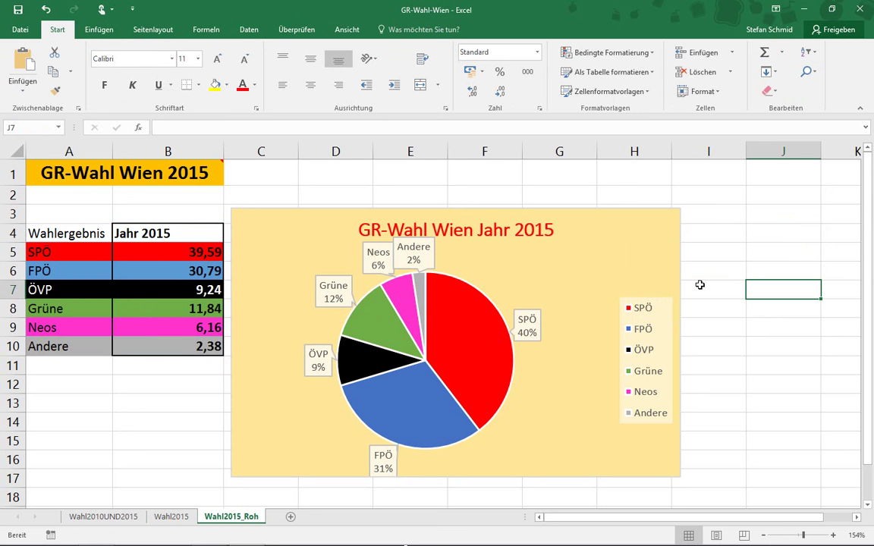
# - Copy the GR-Wahl Wien Jahr 2015 pie chart and paste a duplicate at cell J3
pyautogui.click(652, 239)
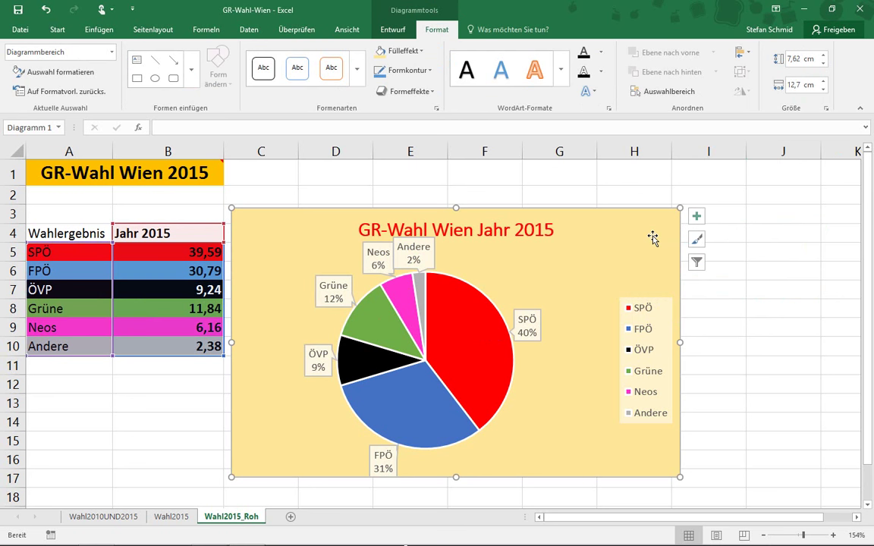
pyautogui.rightClick(636, 230)
pyautogui.press('Escape')
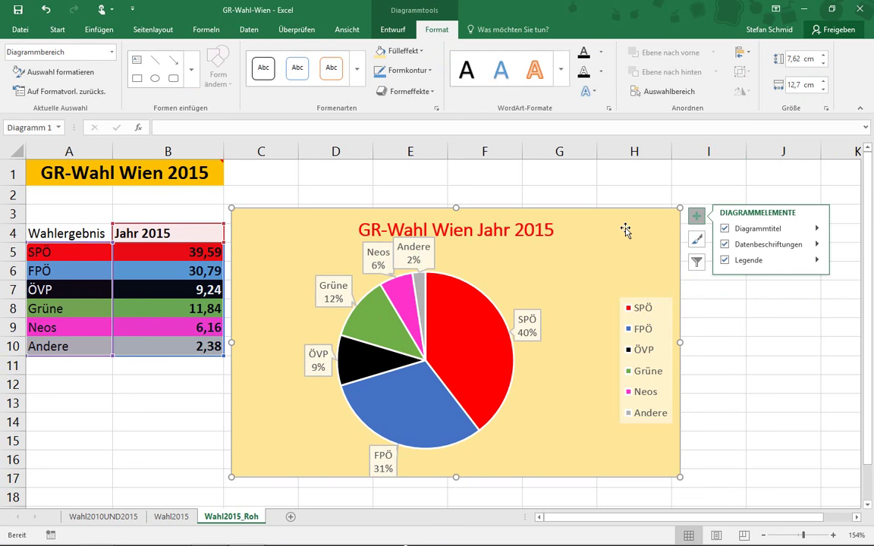
pyautogui.click(771, 314)
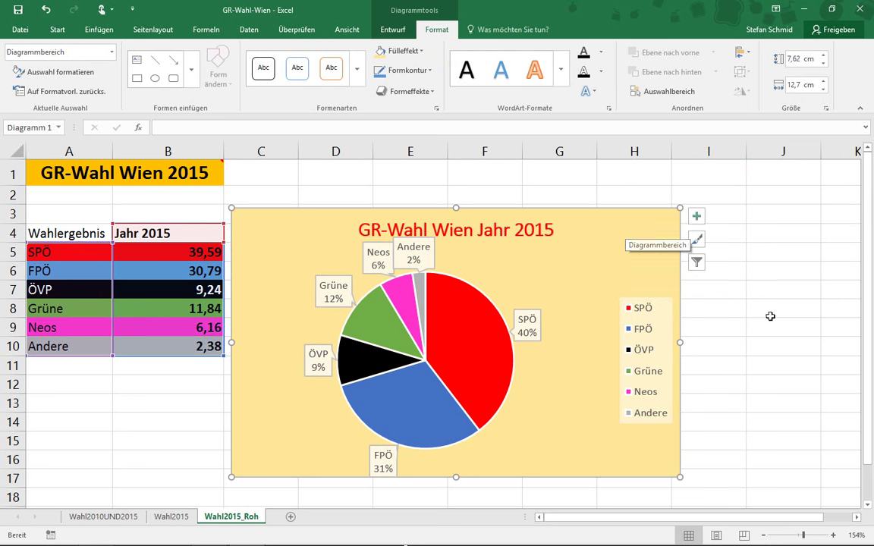
pyautogui.click(771, 311)
pyautogui.click(756, 216)
pyautogui.hotkey('ctrl', 'v')
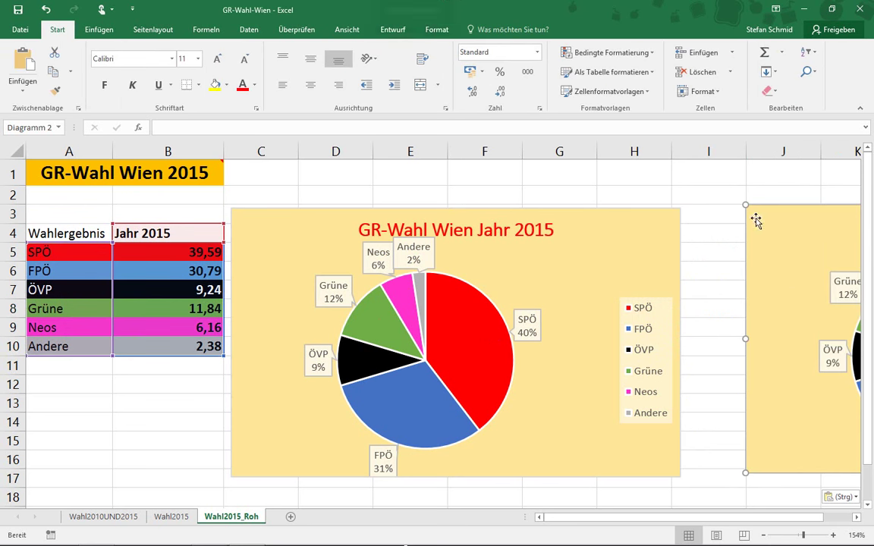
pyautogui.moveTo(649, 524); pyautogui.dragTo(855, 521)
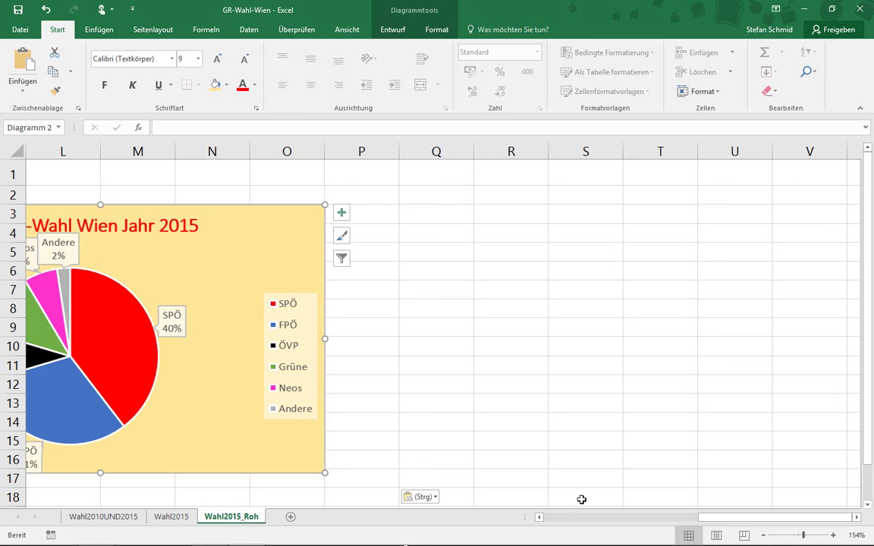
pyautogui.click(538, 516)
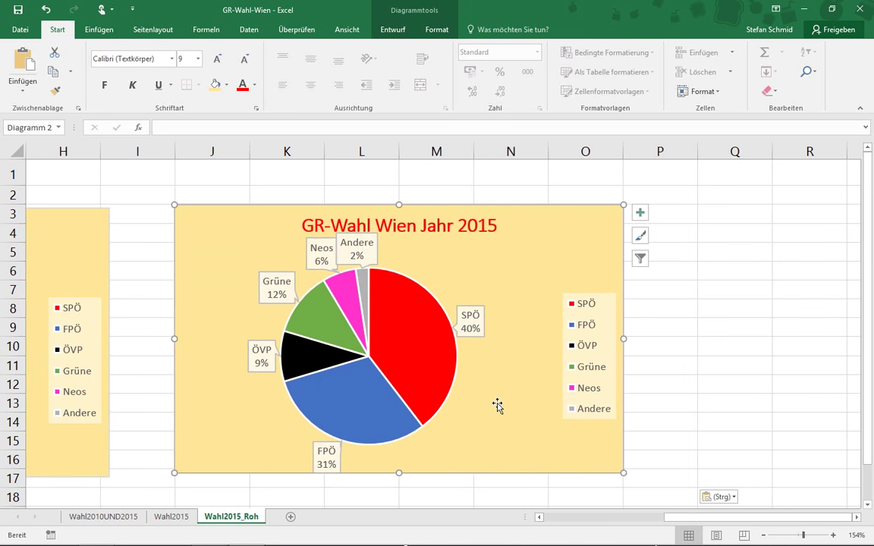
# - Change the copied pie chart's type to Säule, Gruppierte Säulen (clustered columns)
pyautogui.click(402, 31)
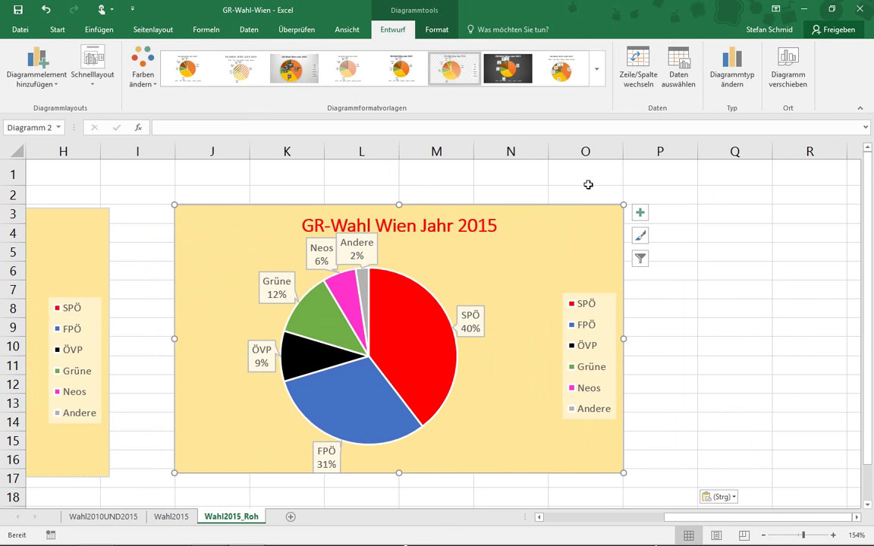
pyautogui.click(732, 80)
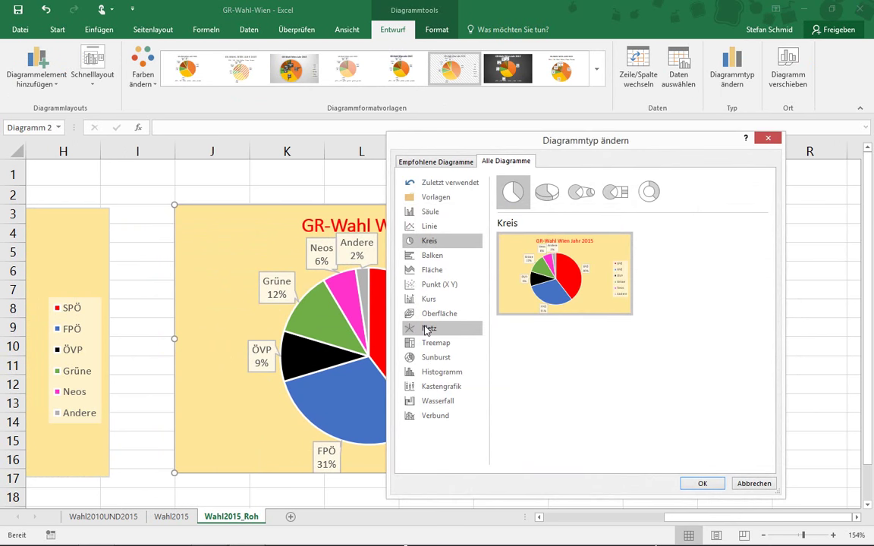
pyautogui.click(443, 215)
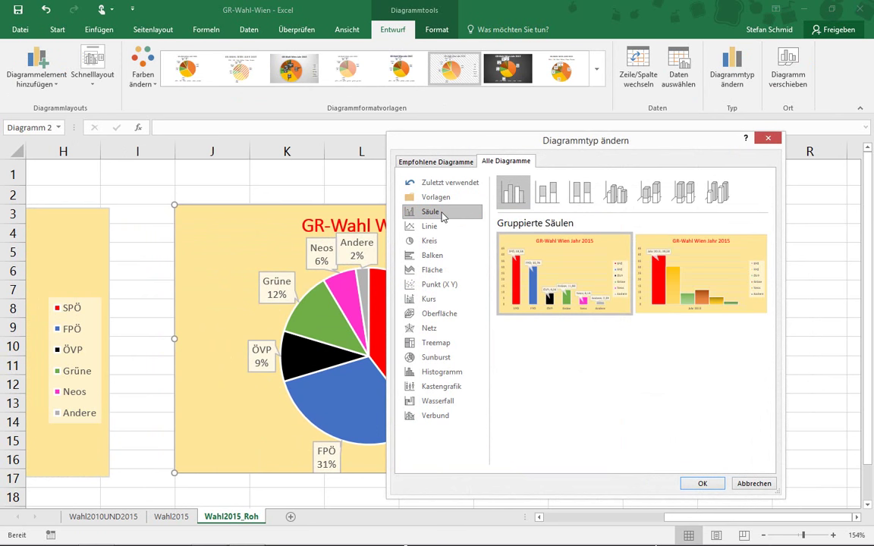
pyautogui.moveTo(725, 283)
pyautogui.moveTo(566, 283)
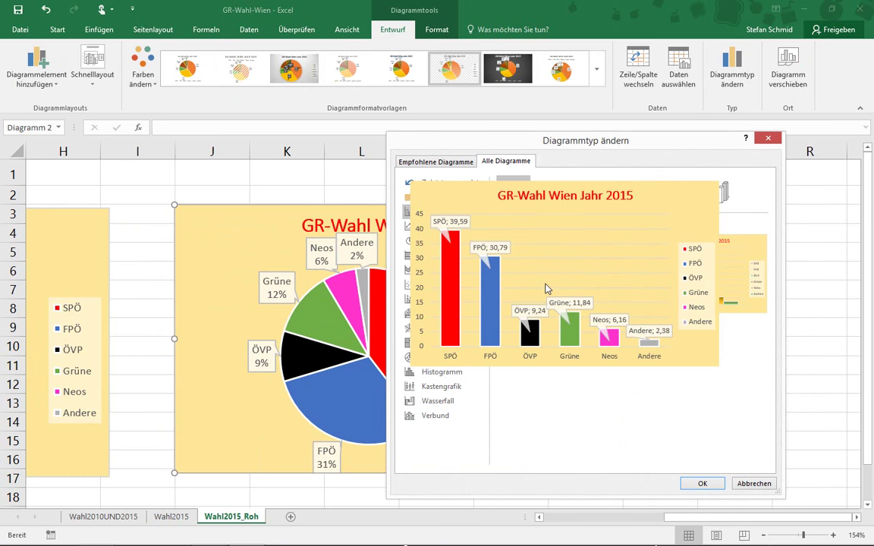
pyautogui.click(702, 484)
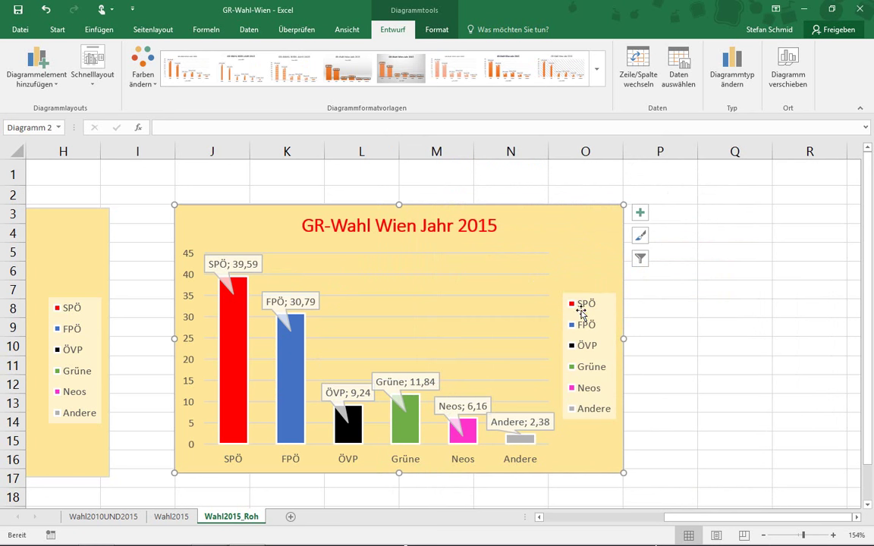
# - Add a Datentabelle with legend keys (Mit Legendensymbolen) beneath the column chart's bars
pyautogui.click(641, 215)
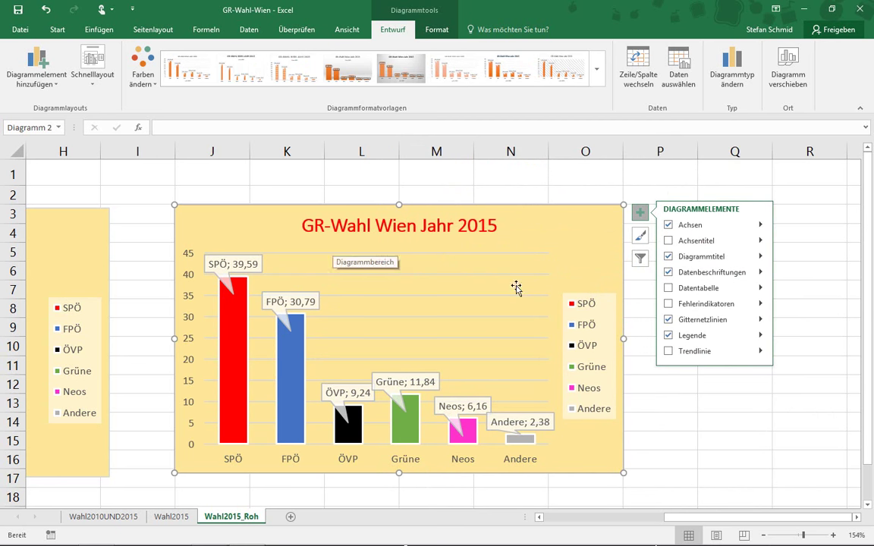
pyautogui.click(668, 304)
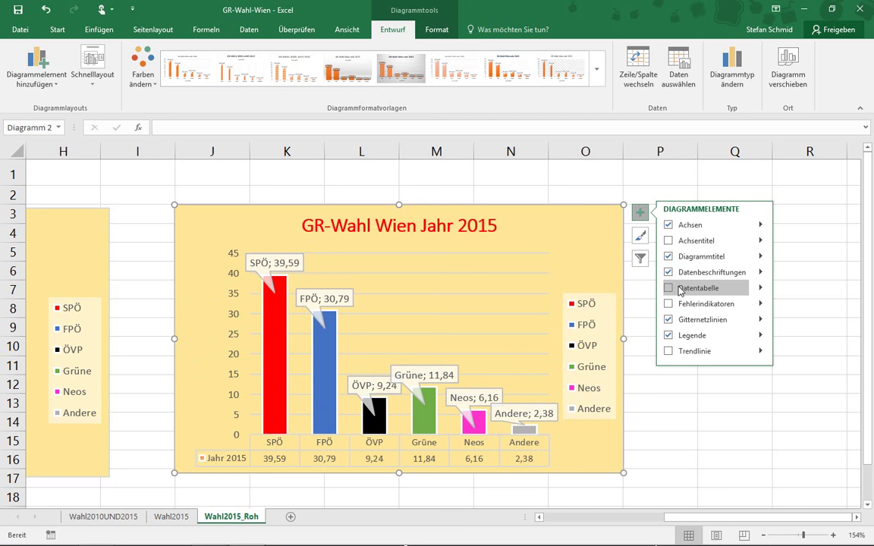
pyautogui.click(668, 289)
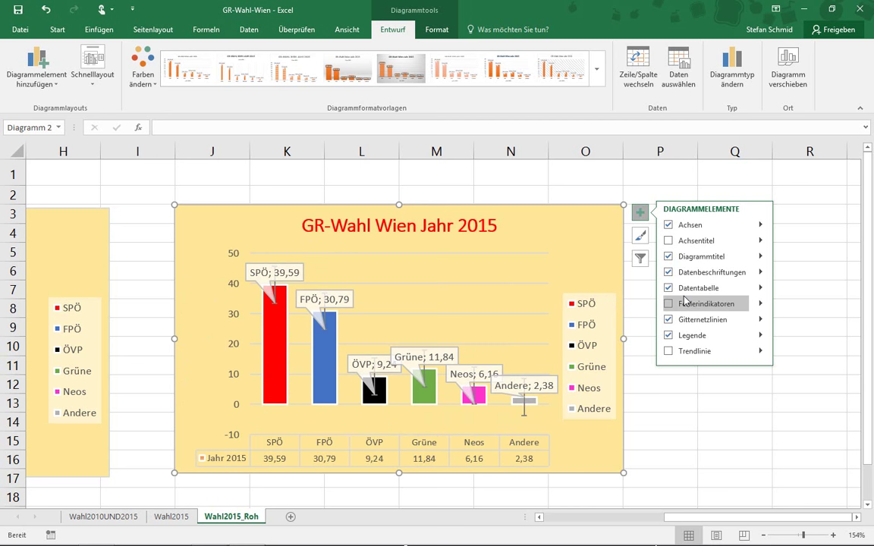
pyautogui.click(790, 328)
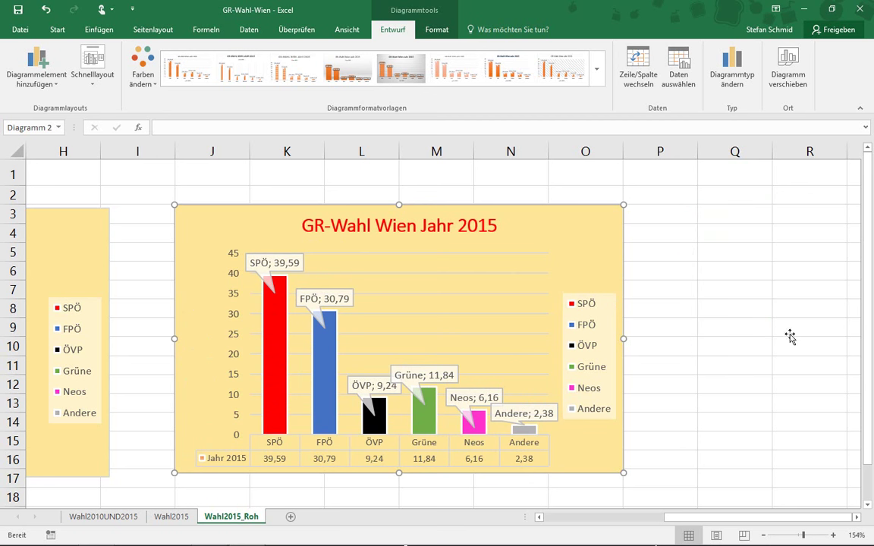
pyautogui.click(564, 264)
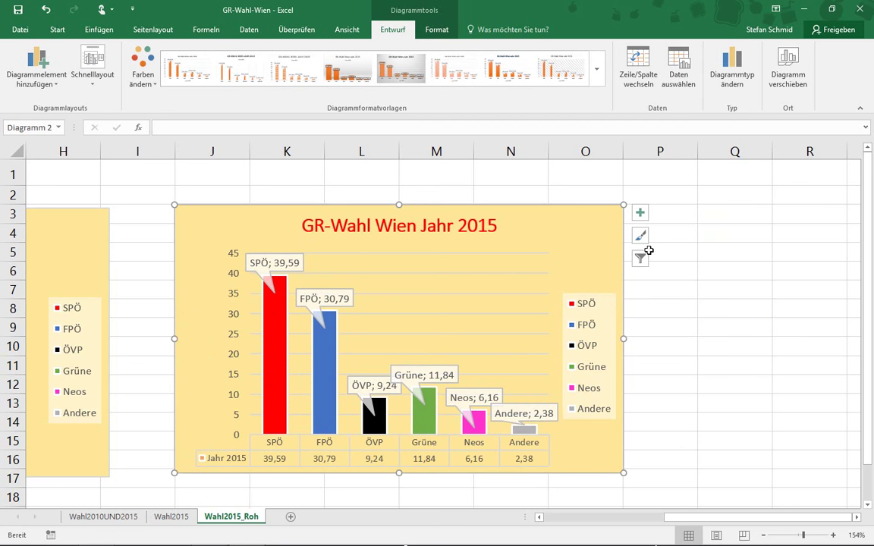
pyautogui.click(639, 213)
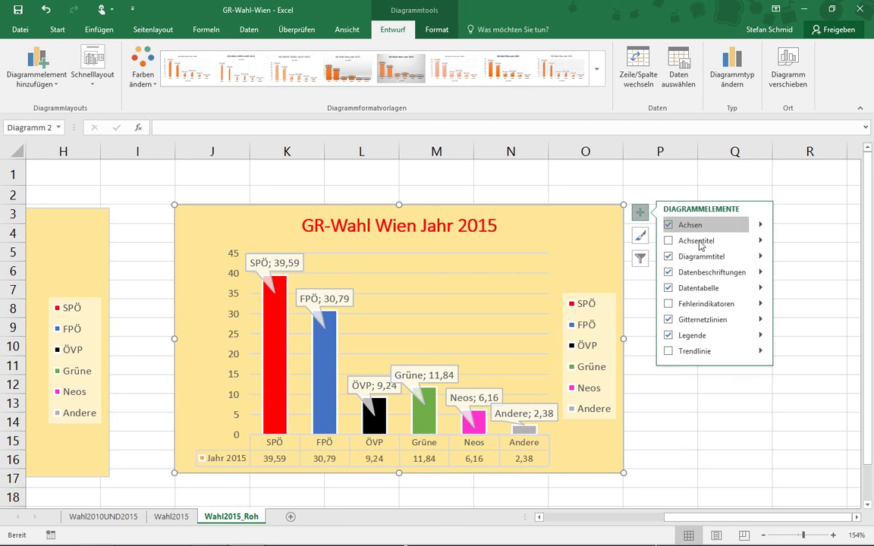
pyautogui.click(761, 289)
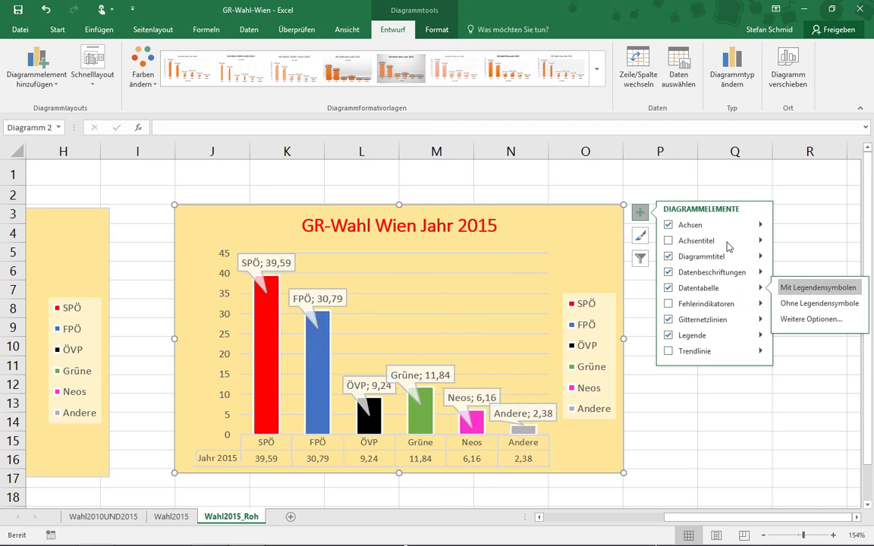
pyautogui.click(641, 236)
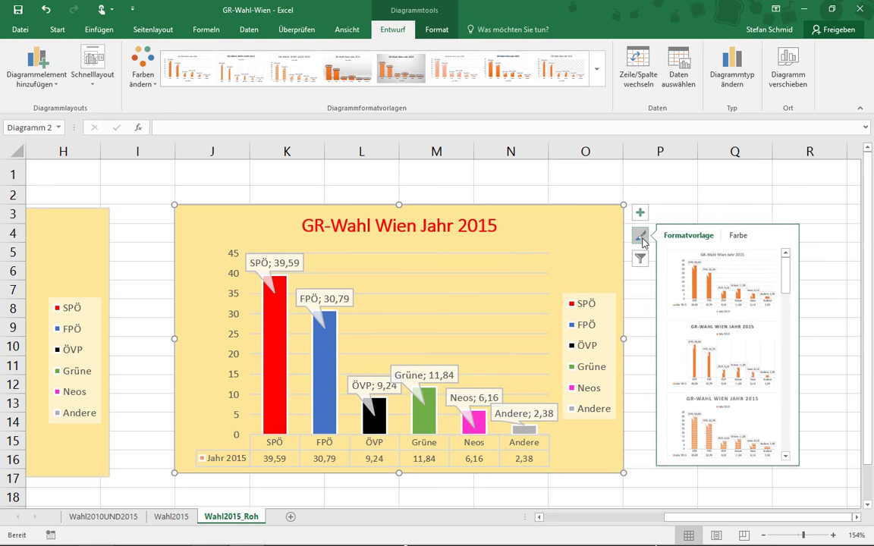
# - Filter out the Andere category so the chart shows only SPÖ through Neos
pyautogui.click(742, 236)
pyautogui.moveTo(787, 275)
pyautogui.mouseDown()
pyautogui.moveTo(786, 385)
pyautogui.moveTo(786, 251)
pyautogui.mouseUp()
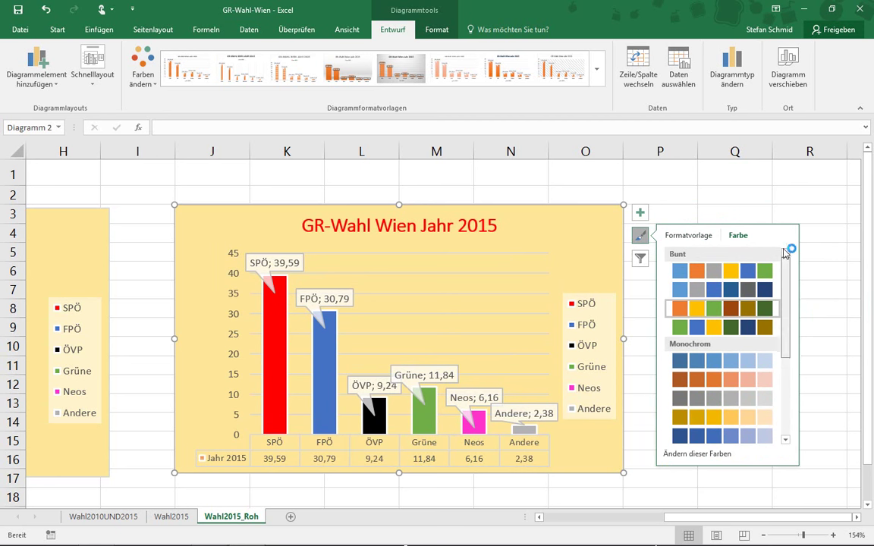
pyautogui.click(642, 259)
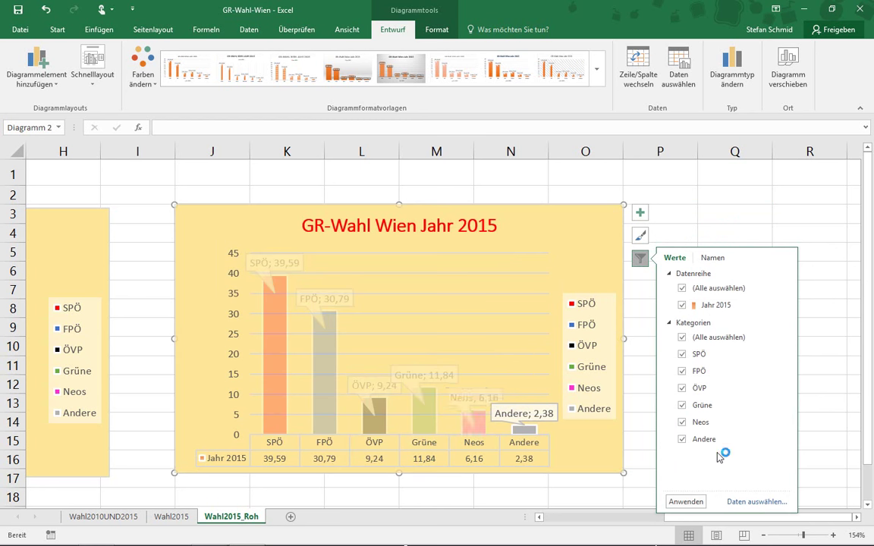
pyautogui.click(682, 440)
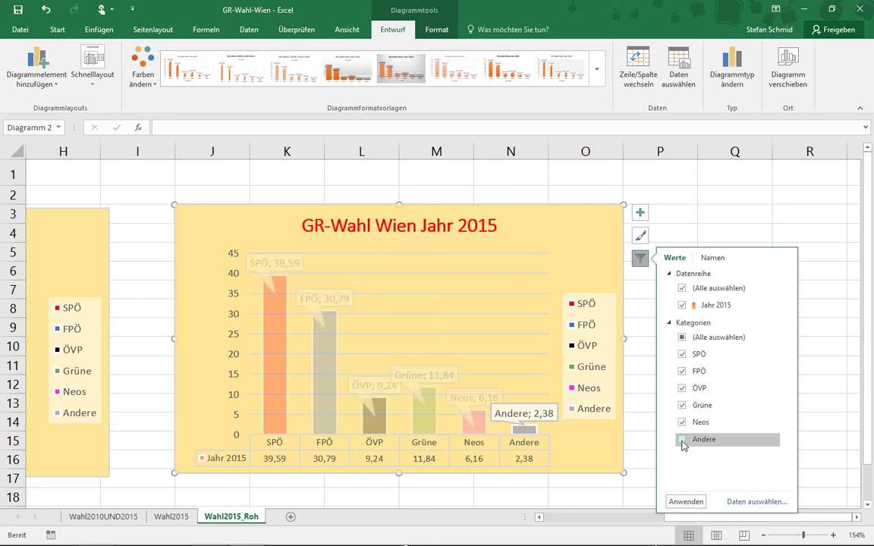
pyautogui.click(680, 502)
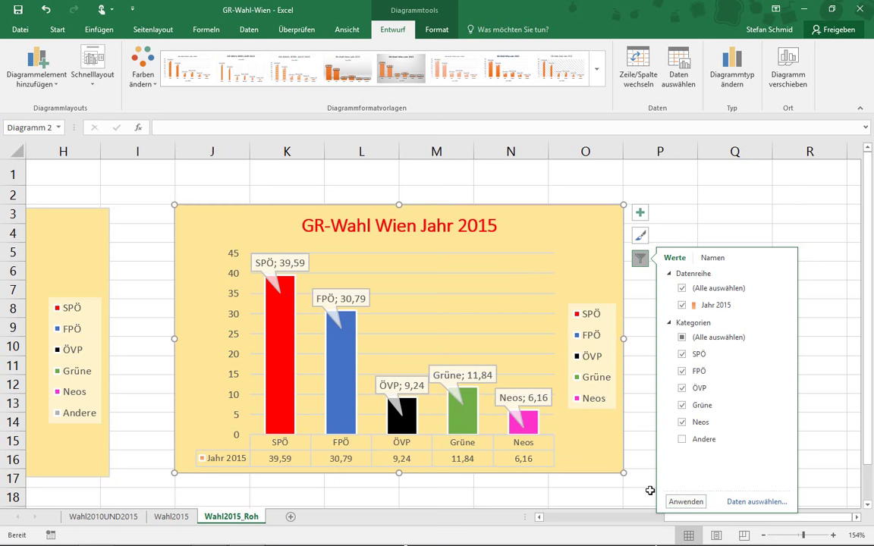
pyautogui.click(646, 349)
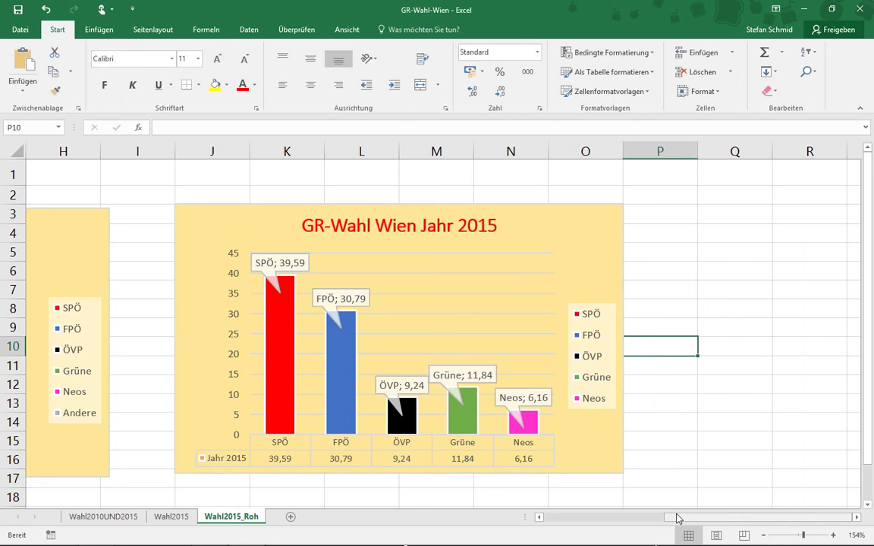
# - Scroll back to the original 2015 pie chart, then go to the Wahl2010UND2015 sheet
pyautogui.moveTo(677, 518); pyautogui.dragTo(561, 523)
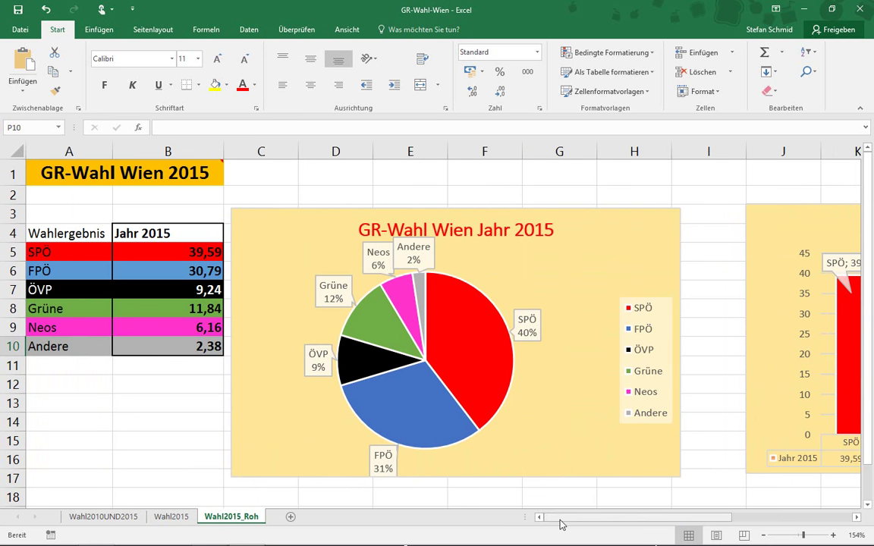
pyautogui.moveTo(561, 524)
pyautogui.mouseDown()
pyautogui.moveTo(569, 518)
pyautogui.moveTo(550, 516)
pyautogui.mouseUp()
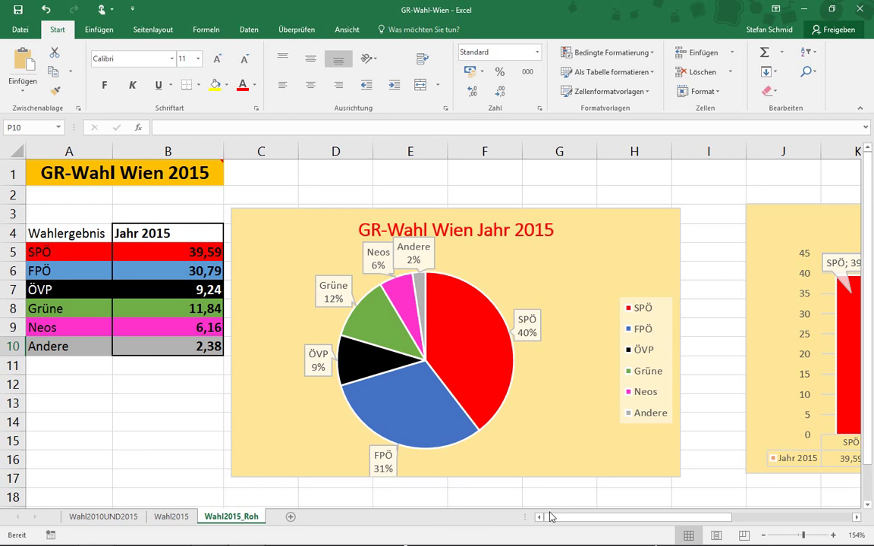
pyautogui.click(106, 517)
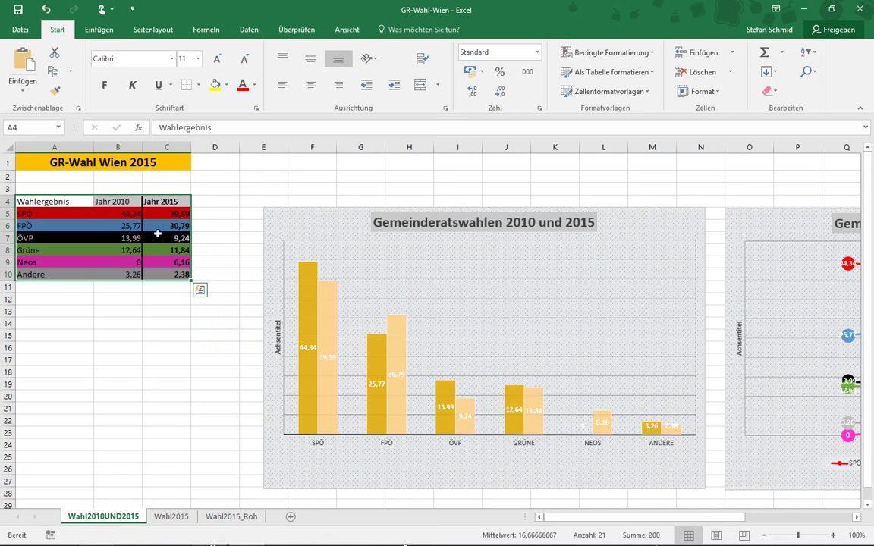
pyautogui.click(119, 215)
pyautogui.moveTo(119, 215); pyautogui.dragTo(112, 274)
pyautogui.click(117, 311)
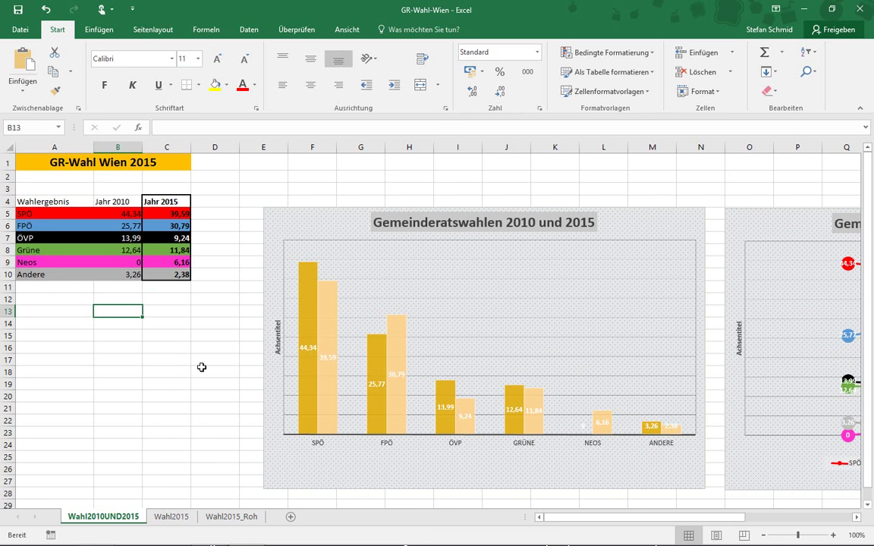
pyautogui.click(857, 520)
pyautogui.click(858, 520)
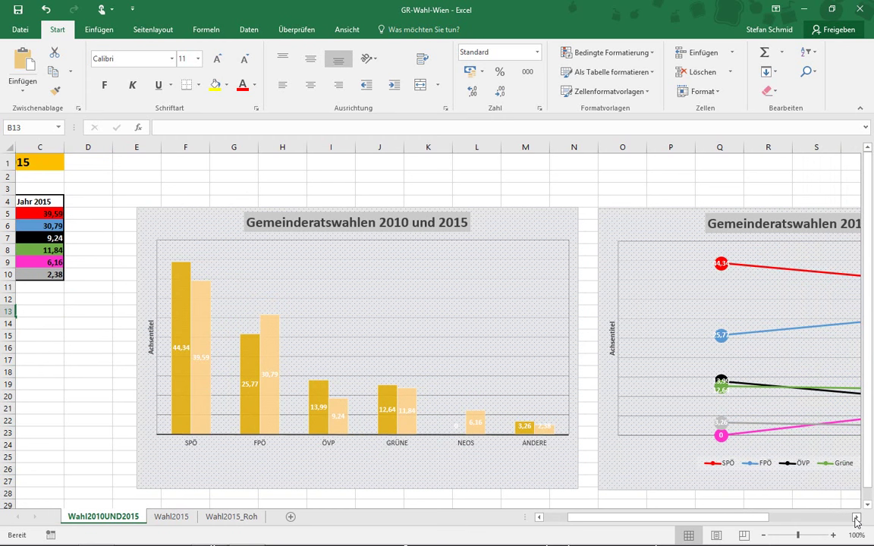
pyautogui.click(857, 519)
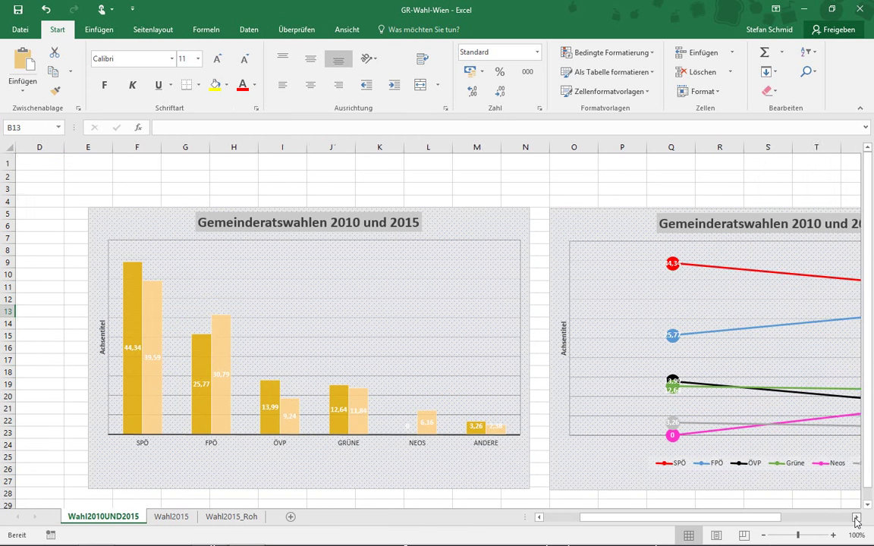
pyautogui.click(857, 520)
pyautogui.click(857, 519)
pyautogui.click(858, 520)
pyautogui.click(857, 520)
pyautogui.click(858, 520)
pyautogui.click(858, 520)
pyautogui.click(857, 520)
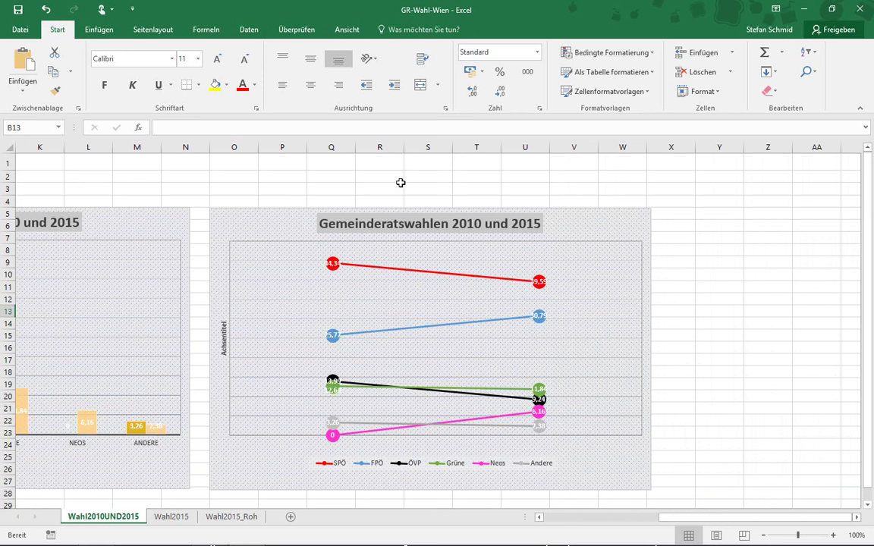
pyautogui.click(615, 290)
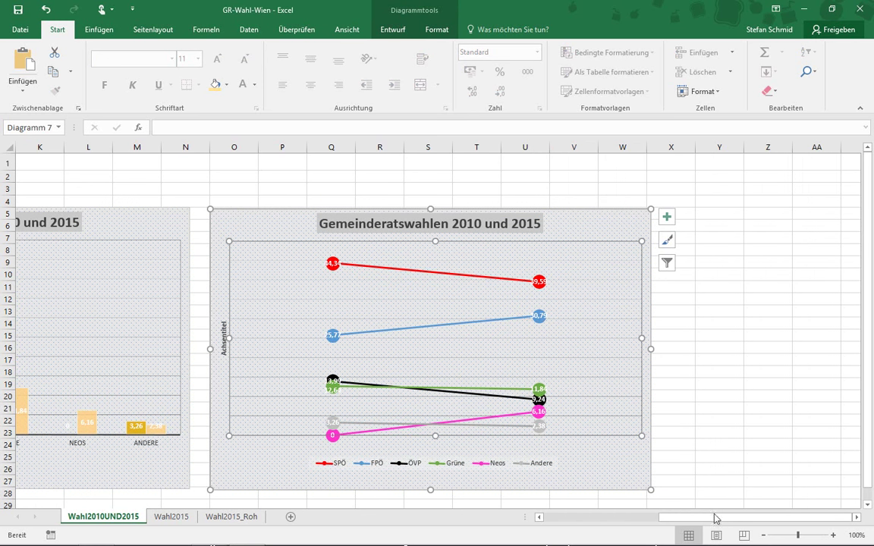
pyautogui.moveTo(714, 518); pyautogui.dragTo(547, 525)
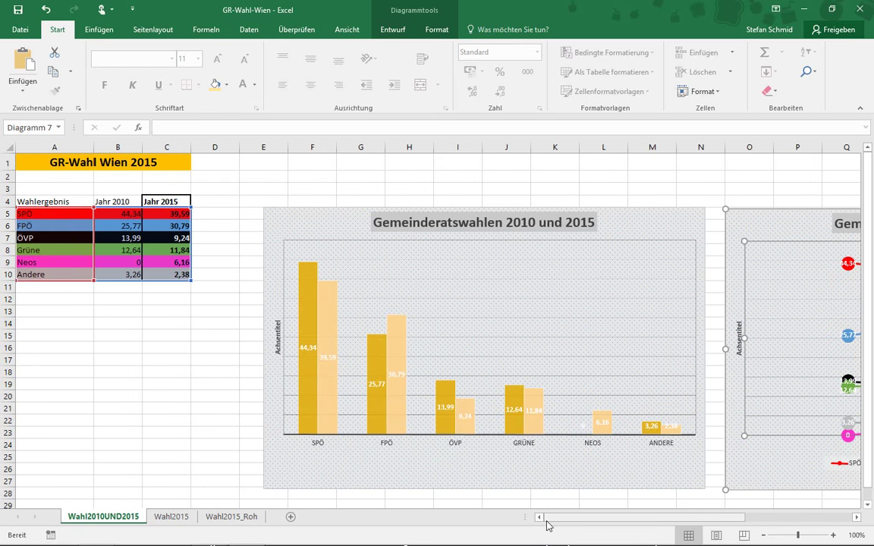